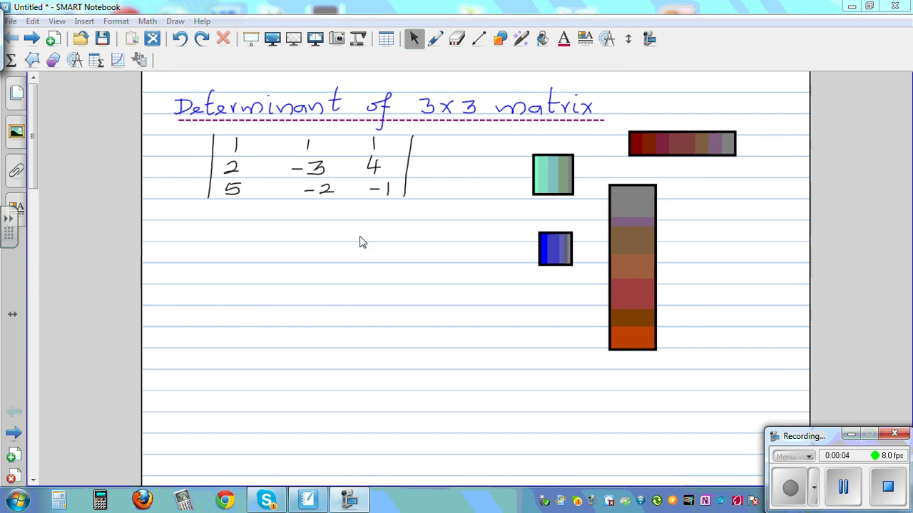
# Step: In dark green ink, write 'A =' beside the matrix and begin '|A| =' below it
pyautogui.click(435, 38)
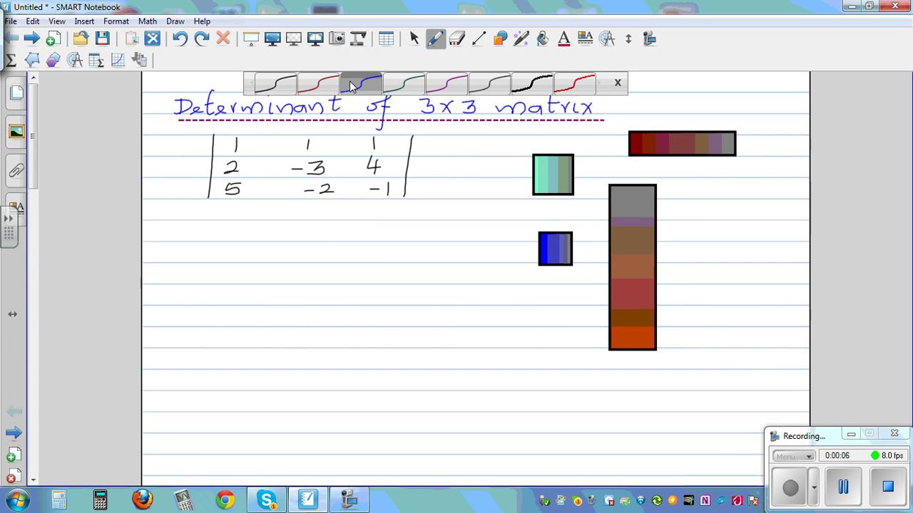
pyautogui.click(401, 86)
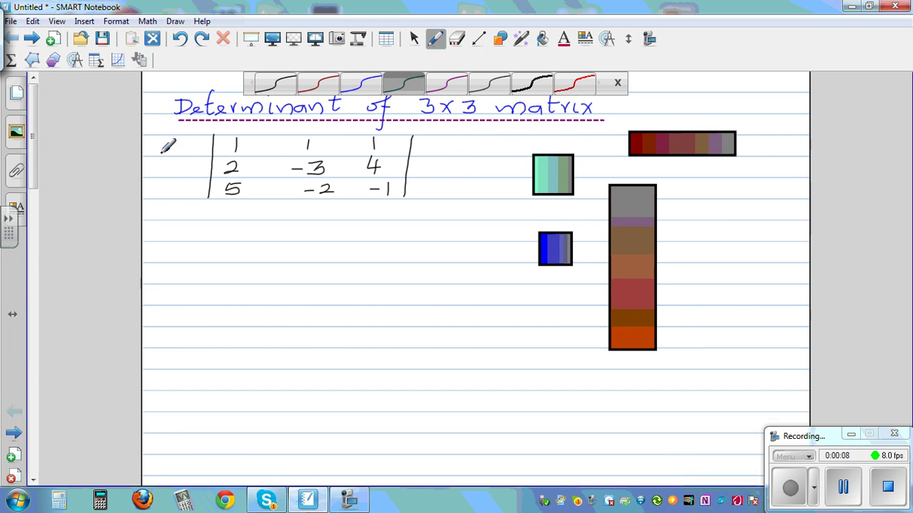
pyautogui.moveTo(160, 175); pyautogui.dragTo(190, 173)
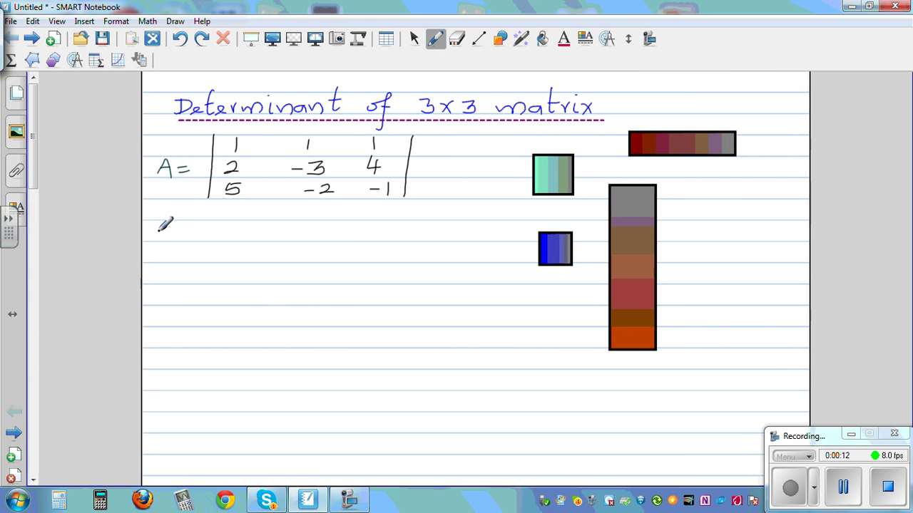
pyautogui.moveTo(155, 222)
pyautogui.mouseDown()
pyautogui.moveTo(180, 236)
pyautogui.moveTo(167, 234)
pyautogui.moveTo(192, 216)
pyautogui.moveTo(191, 242)
pyautogui.mouseUp()
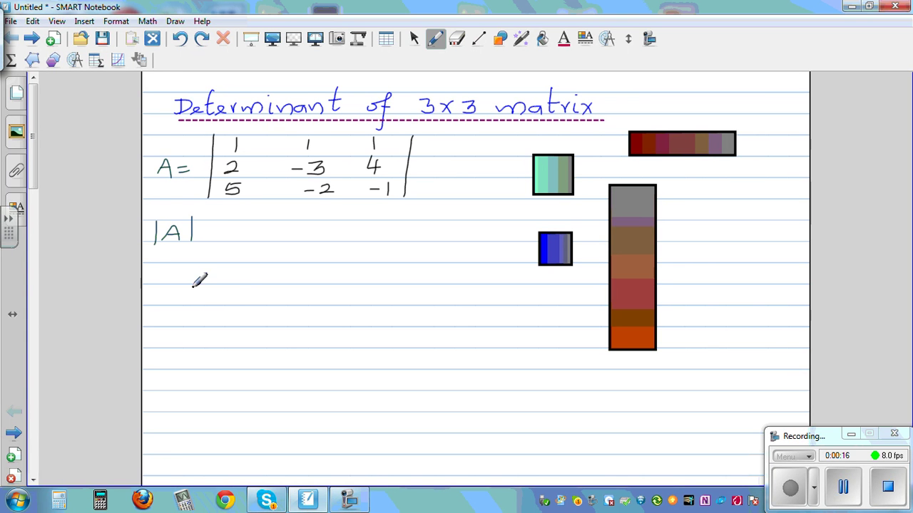
pyautogui.moveTo(151, 274); pyautogui.dragTo(164, 279)
# Step: Cover the matrix's first row with the red strip and its first column with the tall strip
pyautogui.click(412, 40)
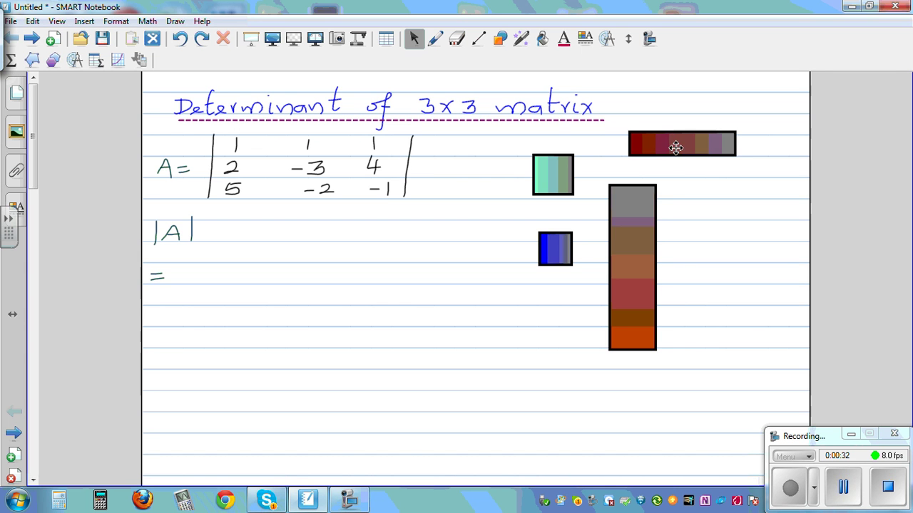
pyautogui.moveTo(677, 145); pyautogui.dragTo(330, 141)
pyautogui.moveTo(638, 262); pyautogui.dragTo(246, 240)
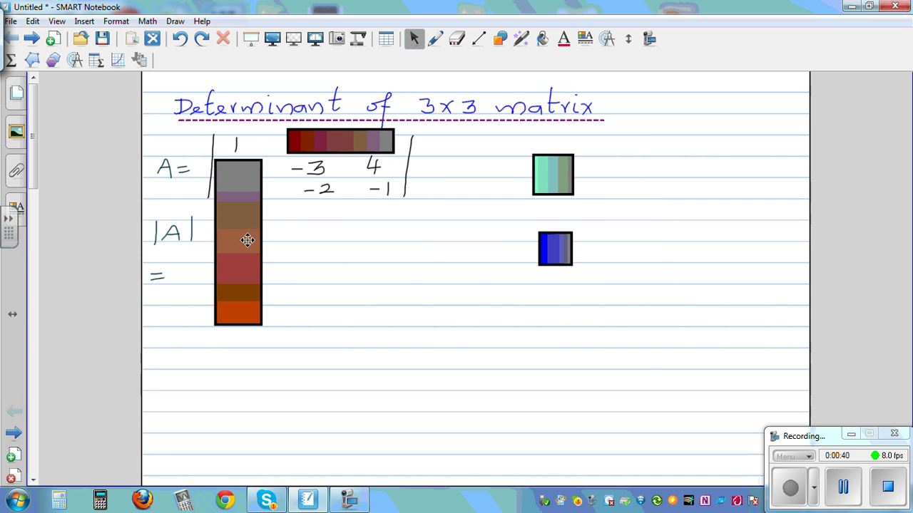
pyautogui.moveTo(254, 237); pyautogui.dragTo(256, 238)
pyautogui.click(456, 39)
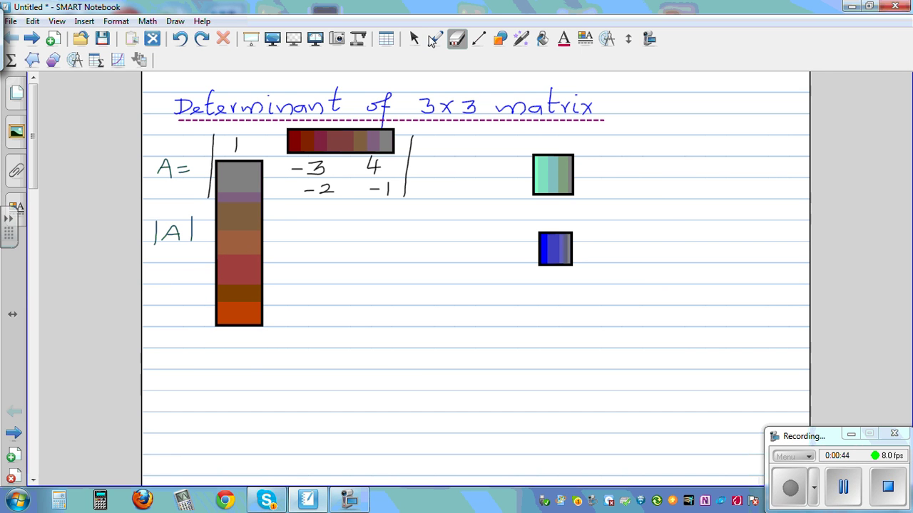
# Step: In red ink, draw cross arrows on the minor and write '= 1(3 − −8)'
pyautogui.click(435, 39)
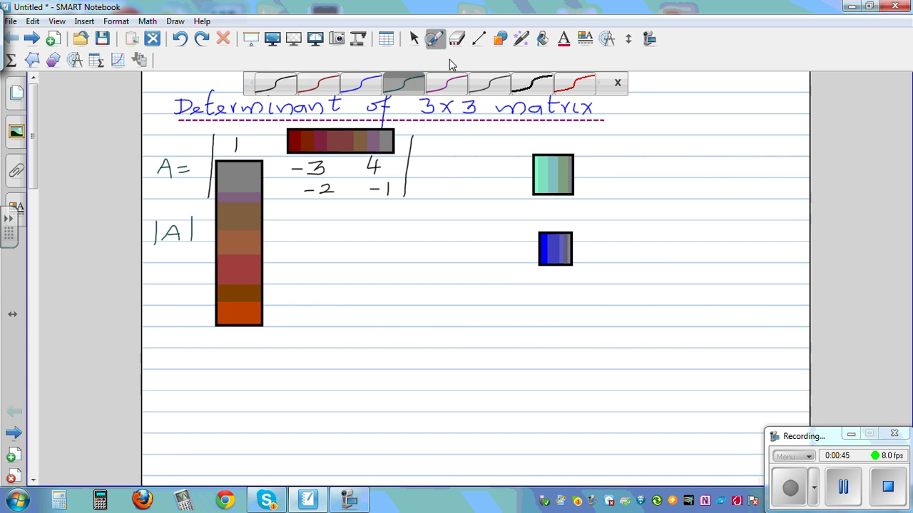
pyautogui.click(315, 86)
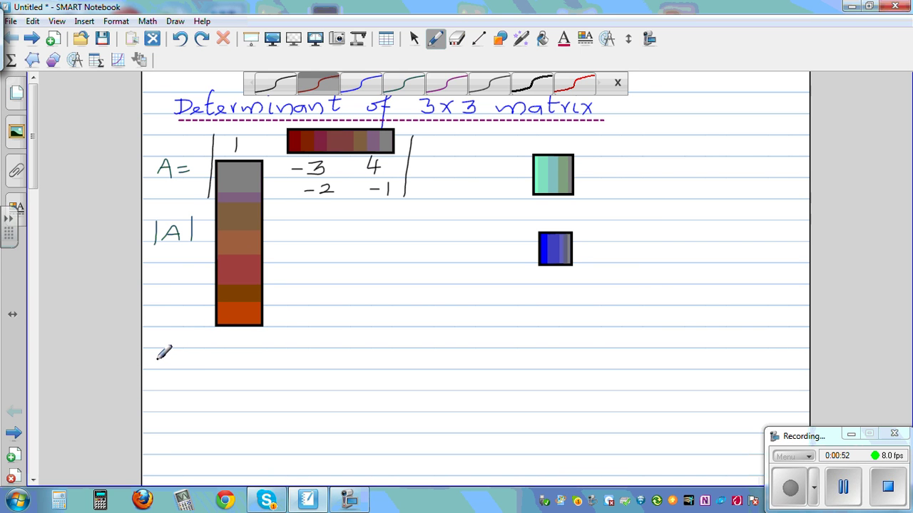
pyautogui.moveTo(154, 360); pyautogui.dragTo(164, 360)
pyautogui.moveTo(154, 366); pyautogui.dragTo(200, 368)
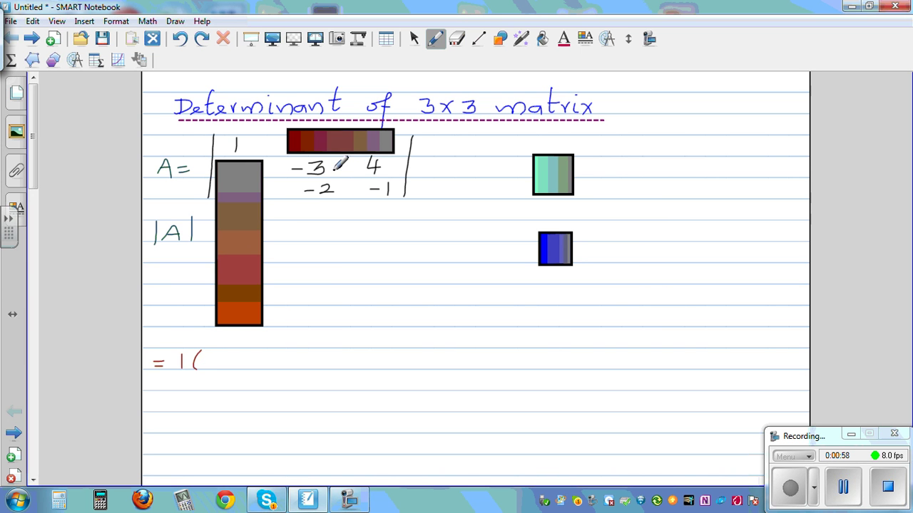
pyautogui.moveTo(334, 171)
pyautogui.mouseDown()
pyautogui.moveTo(357, 184)
pyautogui.moveTo(357, 174)
pyautogui.mouseUp()
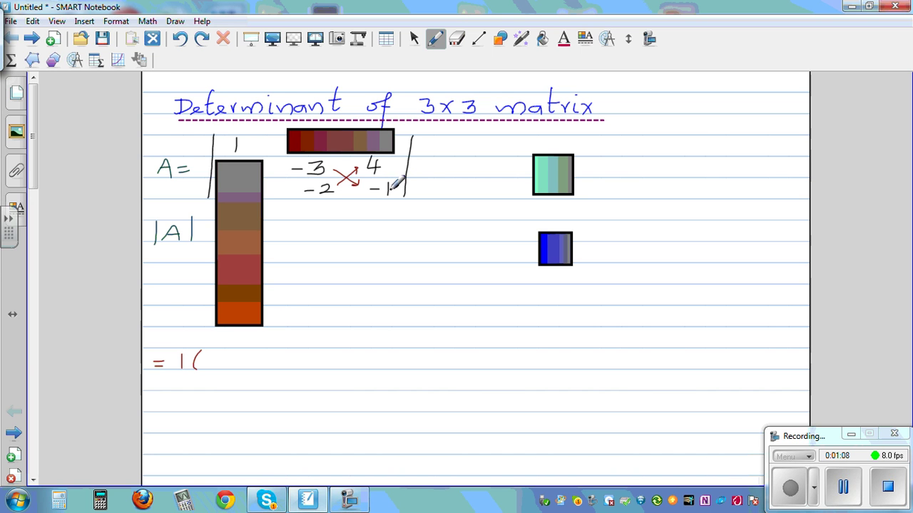
pyautogui.moveTo(206, 355)
pyautogui.mouseDown()
pyautogui.moveTo(216, 352)
pyautogui.moveTo(207, 369)
pyautogui.moveTo(281, 354)
pyautogui.moveTo(295, 369)
pyautogui.mouseUp()
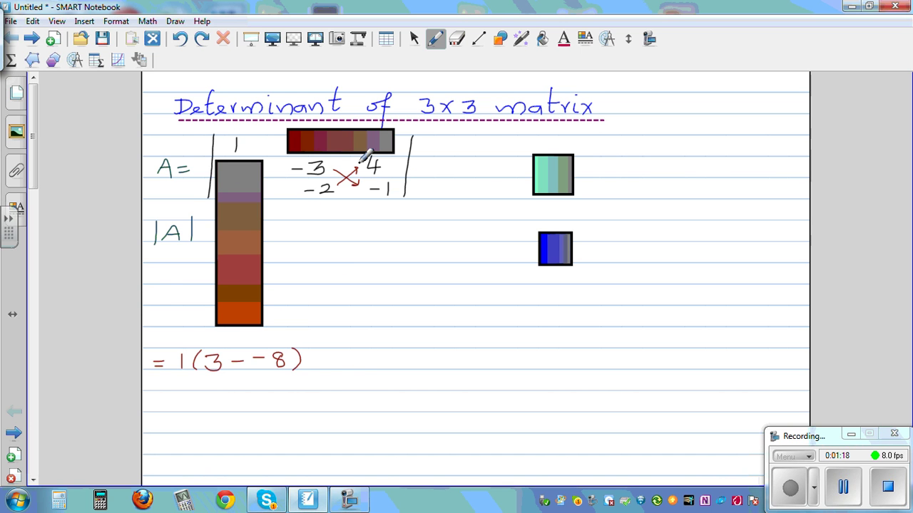
# Step: Uncover the top row and first column, then write '− 1' after the first term
pyautogui.click(413, 40)
pyautogui.moveTo(369, 143); pyautogui.dragTo(697, 134)
pyautogui.moveTo(254, 243); pyautogui.dragTo(705, 237)
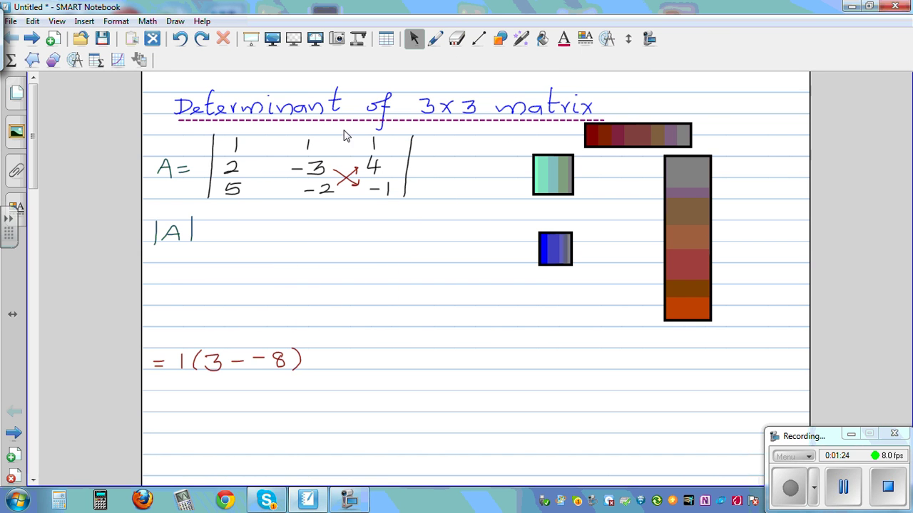
pyautogui.click(435, 41)
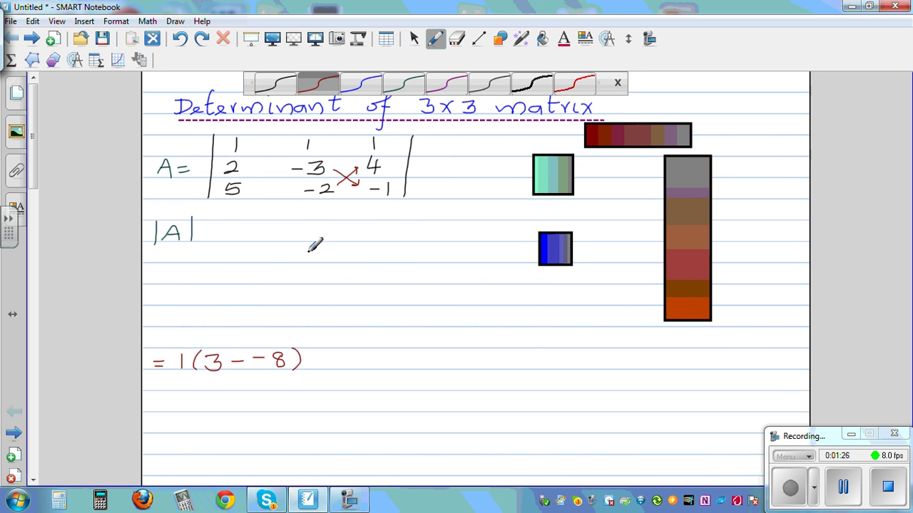
pyautogui.moveTo(317, 361); pyautogui.dragTo(365, 371)
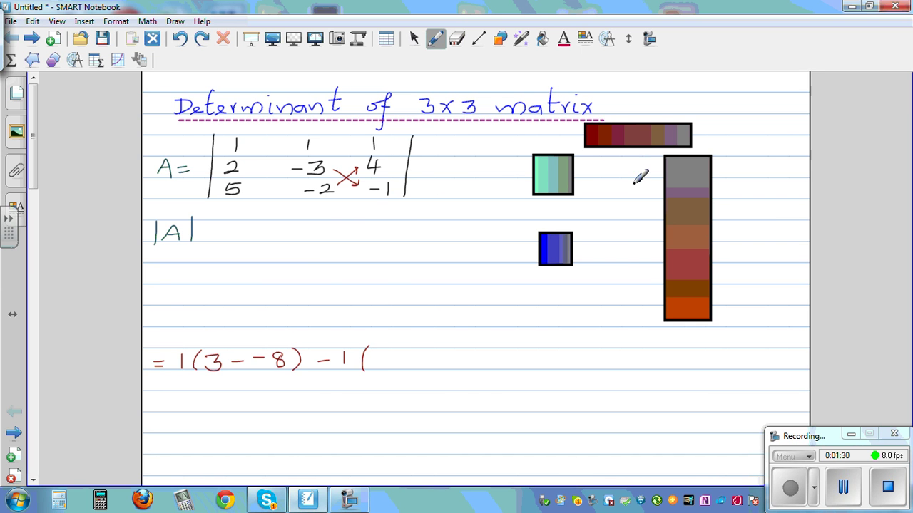
# Step: Hide the top-left and top-right entries with teal and blue blocks, and the middle column with the tall strip
pyautogui.click(414, 40)
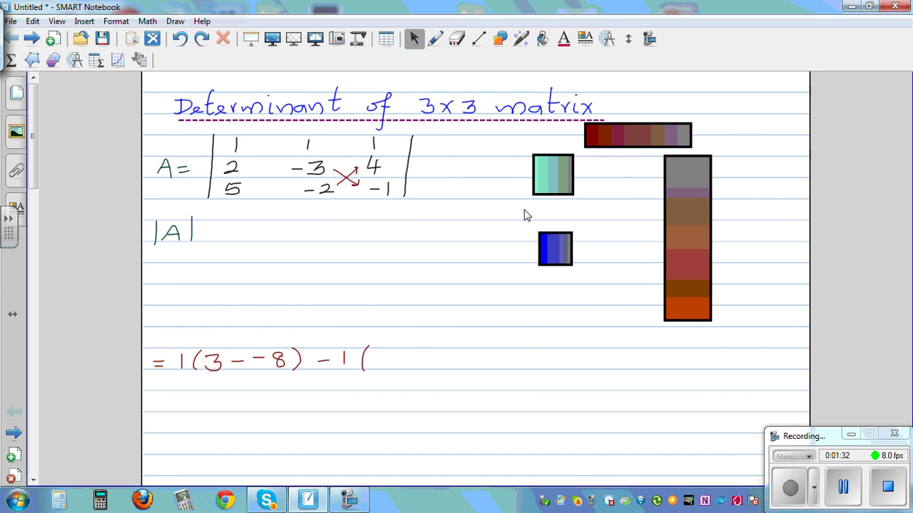
pyautogui.moveTo(552, 173); pyautogui.dragTo(231, 139)
pyautogui.moveTo(553, 240); pyautogui.dragTo(380, 125)
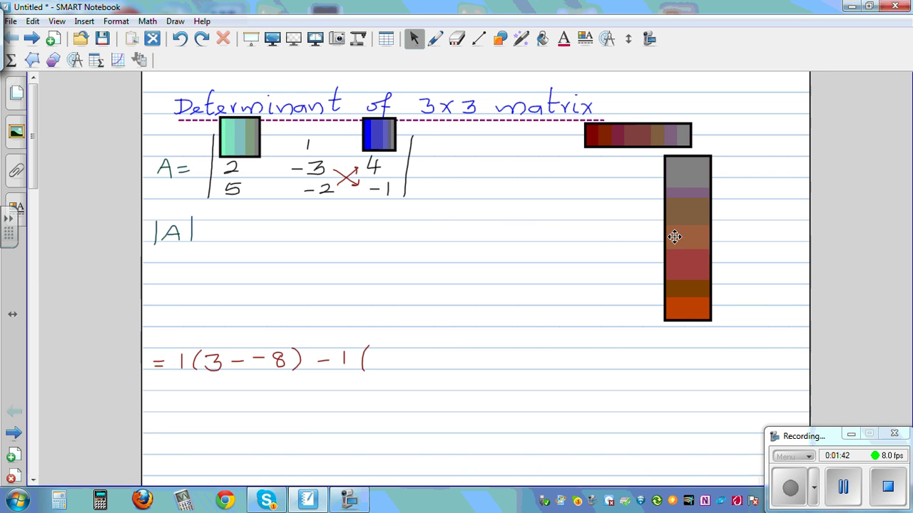
pyautogui.moveTo(698, 230); pyautogui.dragTo(308, 241)
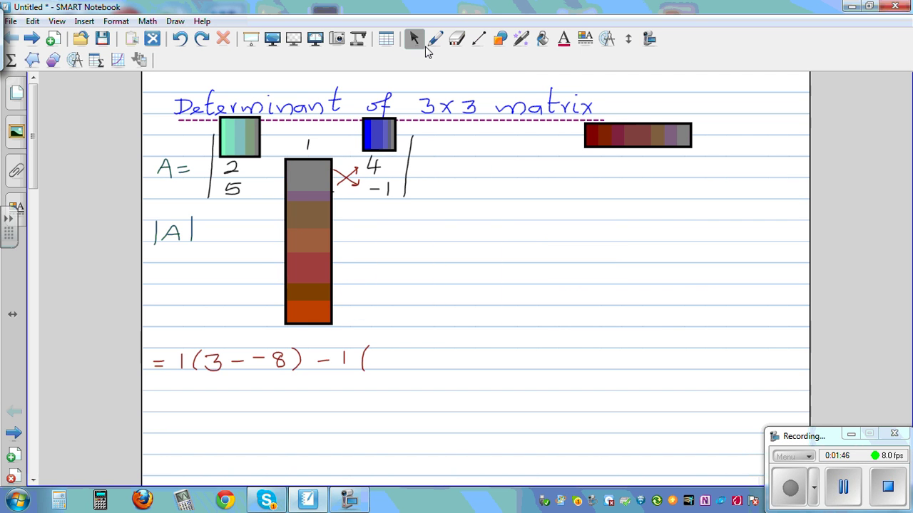
# Step: Erase the red cross arrows and write '(−2 − 20)' as the second bracket
pyautogui.click(458, 37)
pyautogui.moveTo(346, 170); pyautogui.dragTo(349, 179)
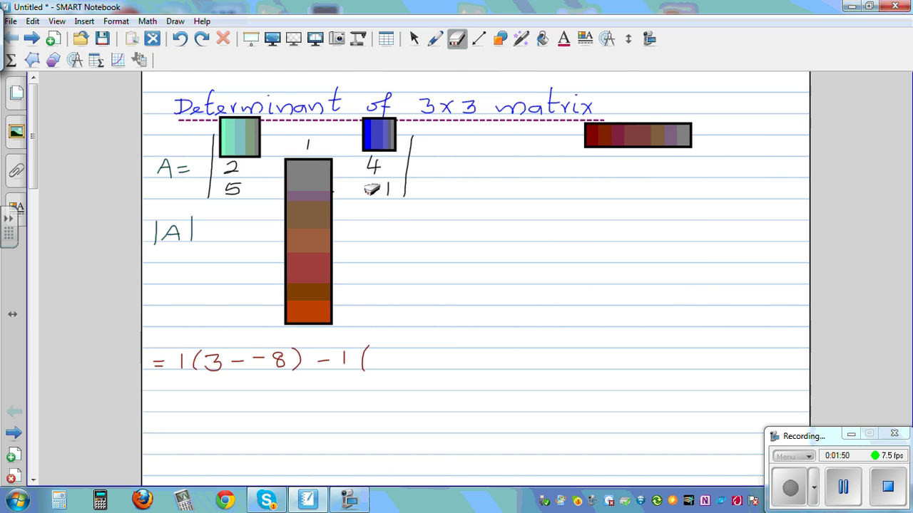
pyautogui.click(435, 38)
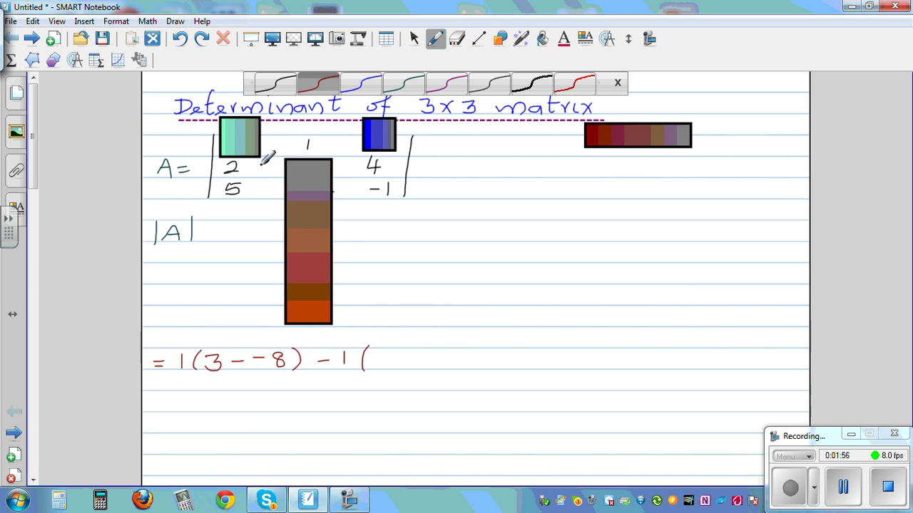
pyautogui.moveTo(377, 354)
pyautogui.mouseDown()
pyautogui.moveTo(403, 362)
pyautogui.moveTo(452, 355)
pyautogui.moveTo(457, 365)
pyautogui.moveTo(466, 352)
pyautogui.moveTo(485, 367)
pyautogui.mouseUp()
# Step: Uncover the two top-row 1s and write '+ 1' to start the third term
pyautogui.click(414, 38)
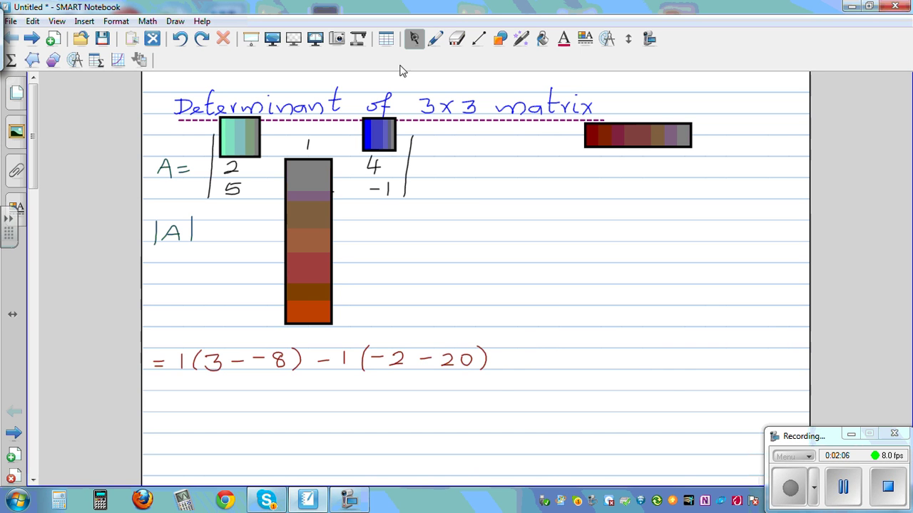
pyautogui.click(378, 150)
pyautogui.moveTo(248, 133); pyautogui.dragTo(577, 179)
pyautogui.click(434, 37)
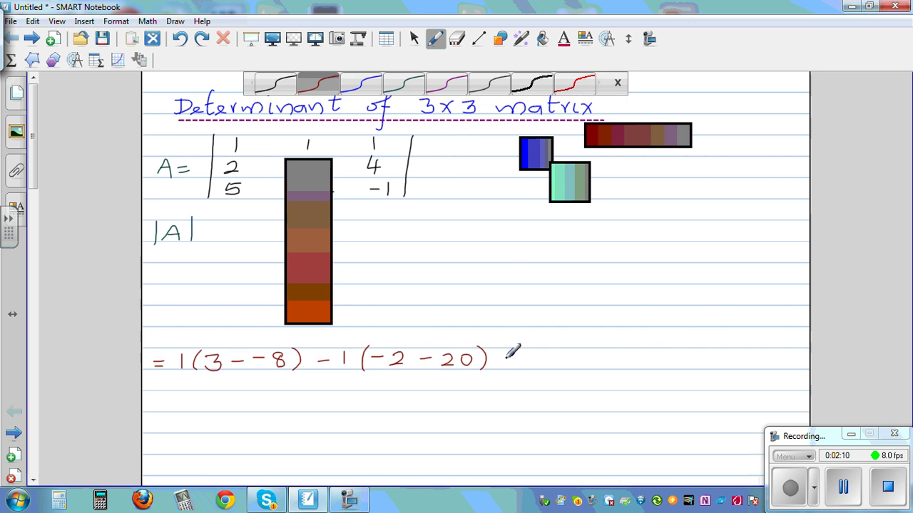
pyautogui.moveTo(501, 361)
pyautogui.mouseDown()
pyautogui.moveTo(514, 361)
pyautogui.moveTo(508, 367)
pyautogui.mouseUp()
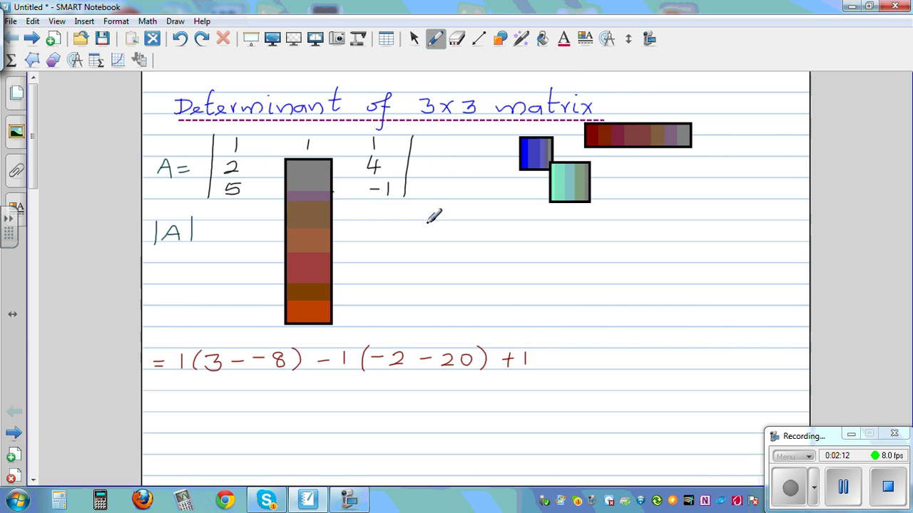
# Step: Move the tall strip to the third column and cover the top row with the red strip
pyautogui.click(414, 39)
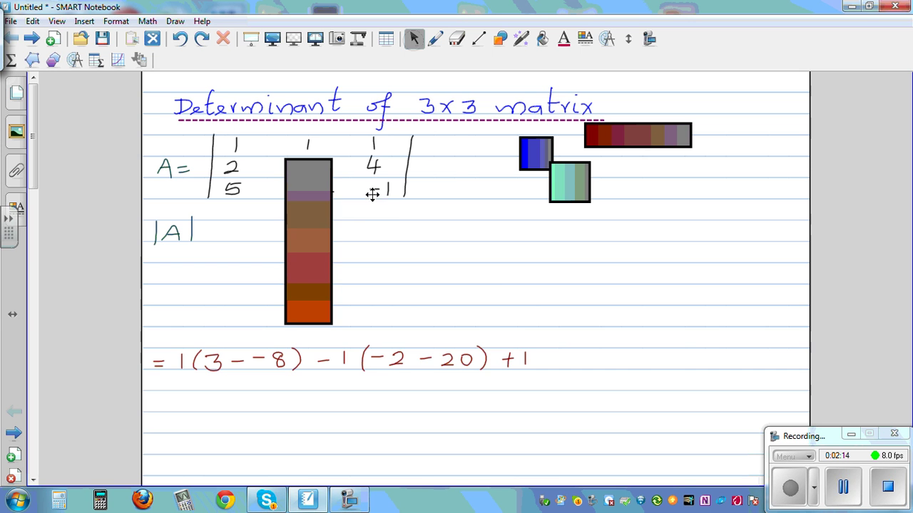
pyautogui.moveTo(326, 219); pyautogui.dragTo(392, 213)
pyautogui.moveTo(645, 134); pyautogui.dragTo(274, 138)
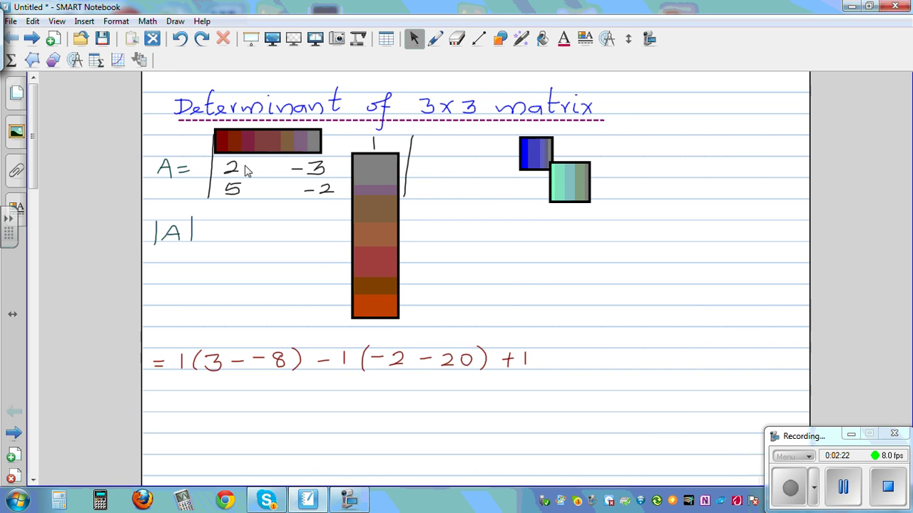
# Step: Mark the 2, −3, 5, −2 minor and write the bracket '(−4 − −15)'
pyautogui.click(436, 39)
pyautogui.moveTo(248, 169)
pyautogui.mouseDown()
pyautogui.moveTo(281, 185)
pyautogui.moveTo(263, 175)
pyautogui.moveTo(284, 169)
pyautogui.mouseUp()
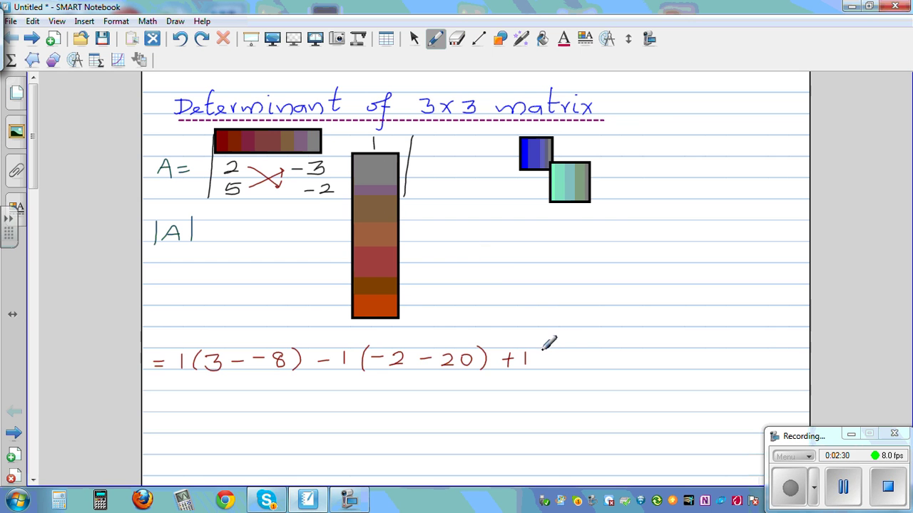
pyautogui.moveTo(545, 349); pyautogui.dragTo(543, 365)
pyautogui.moveTo(550, 357)
pyautogui.mouseDown()
pyautogui.moveTo(580, 358)
pyautogui.moveTo(576, 365)
pyautogui.mouseUp()
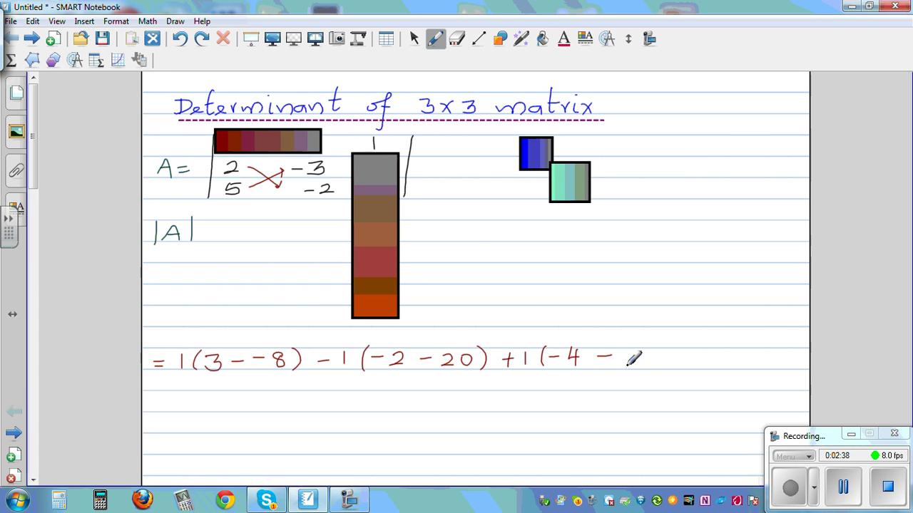
pyautogui.moveTo(628, 353)
pyautogui.mouseDown()
pyautogui.moveTo(663, 363)
pyautogui.moveTo(657, 350)
pyautogui.moveTo(682, 365)
pyautogui.mouseUp()
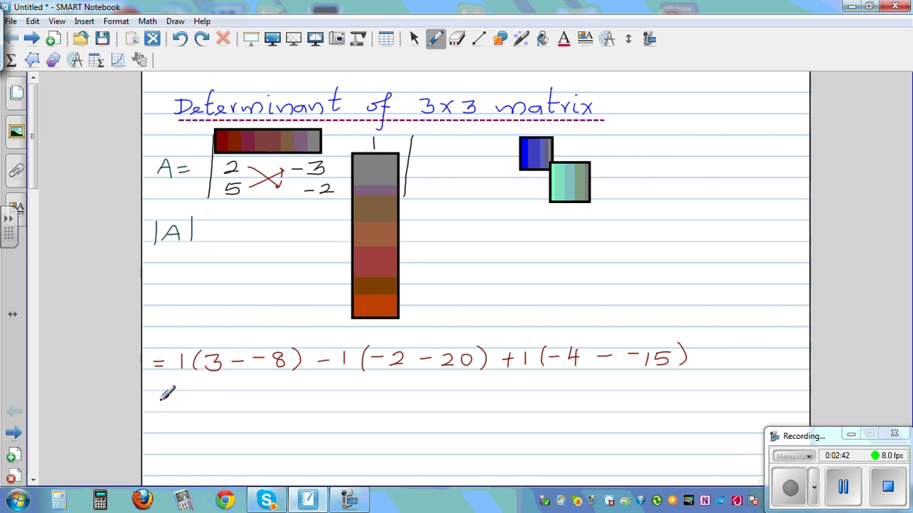
# Step: Write the simplified line '= 1(11) − 1(−22) + 1(11)'
pyautogui.moveTo(161, 398); pyautogui.dragTo(173, 398)
pyautogui.moveTo(161, 405); pyautogui.dragTo(438, 400)
pyautogui.moveTo(431, 393)
pyautogui.mouseDown()
pyautogui.moveTo(432, 407)
pyautogui.moveTo(463, 407)
pyautogui.mouseUp()
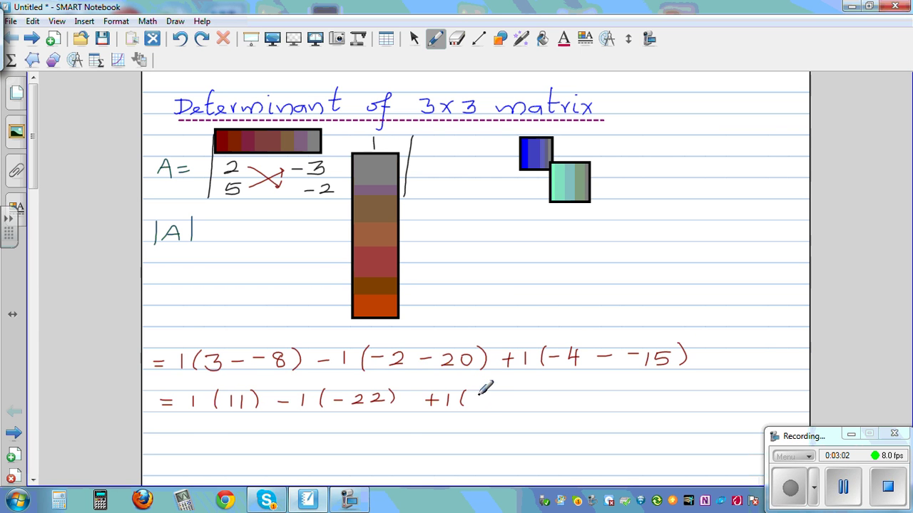
pyautogui.moveTo(491, 388)
pyautogui.mouseDown()
pyautogui.moveTo(490, 405)
pyautogui.moveTo(506, 405)
pyautogui.mouseUp()
# Step: Write the final line '= 11 + 22 + 11 = 4'
pyautogui.moveTo(167, 438); pyautogui.dragTo(181, 437)
pyautogui.moveTo(167, 446)
pyautogui.mouseDown()
pyautogui.moveTo(217, 438)
pyautogui.moveTo(270, 447)
pyautogui.moveTo(335, 431)
pyautogui.moveTo(329, 444)
pyautogui.moveTo(365, 448)
pyautogui.mouseUp()
pyautogui.moveTo(377, 434)
pyautogui.mouseDown()
pyautogui.moveTo(375, 447)
pyautogui.moveTo(429, 436)
pyautogui.mouseUp()
pyautogui.moveTo(412, 446); pyautogui.dragTo(461, 443)
pyautogui.moveTo(457, 435); pyautogui.dragTo(457, 450)
# Step: Move the red and tall strips off the matrix and complete the result as 44
pyautogui.click(414, 38)
pyautogui.moveTo(299, 139); pyautogui.dragTo(684, 133)
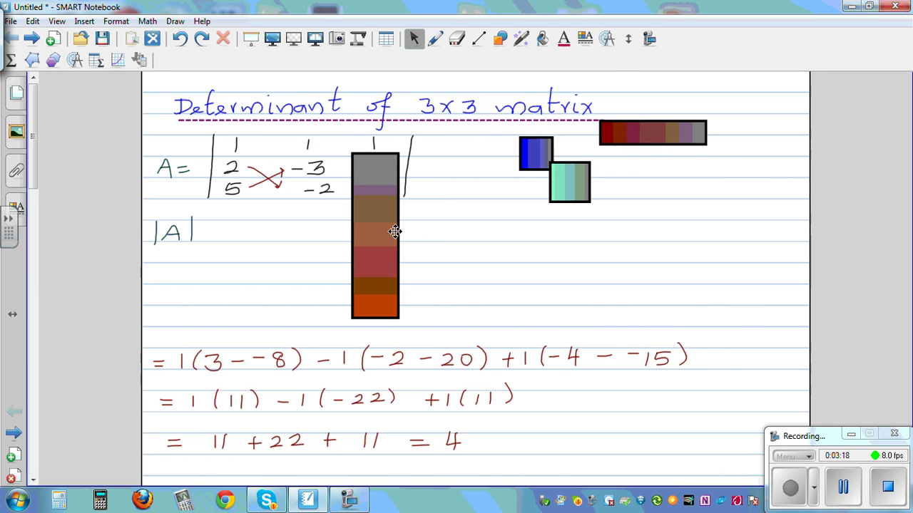
pyautogui.moveTo(399, 240); pyautogui.dragTo(688, 234)
pyautogui.click(435, 39)
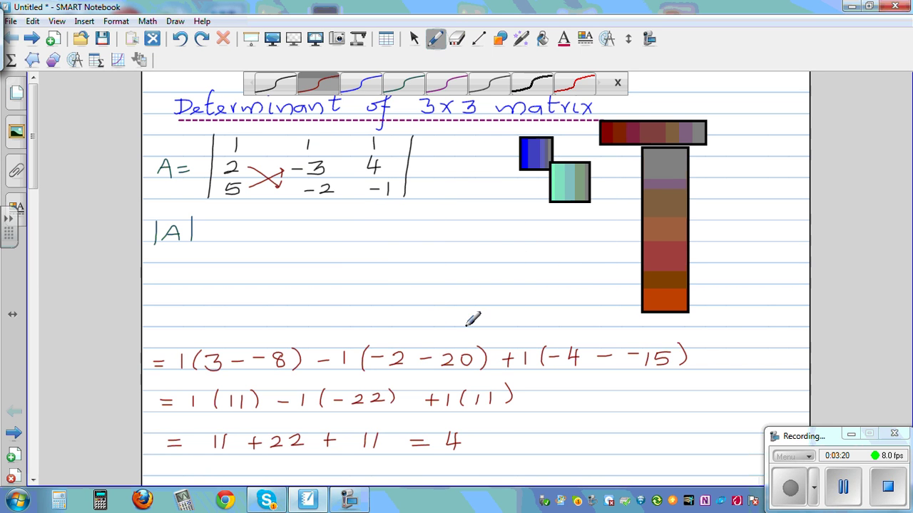
pyautogui.moveTo(472, 440); pyautogui.dragTo(467, 442)
pyautogui.moveTo(478, 430); pyautogui.dragTo(478, 450)
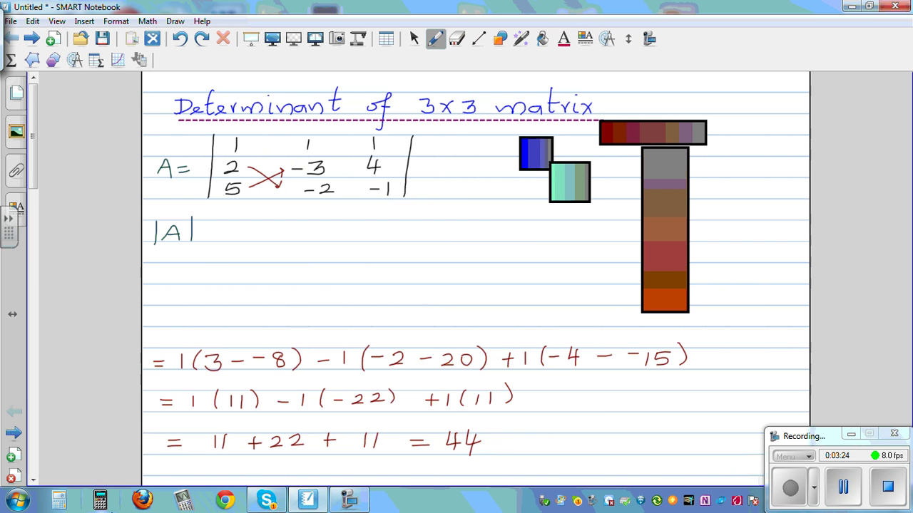
# Step: Restore the Casio emulator beside the page and open RUN-MAT's matrix list
pyautogui.click(103, 502)
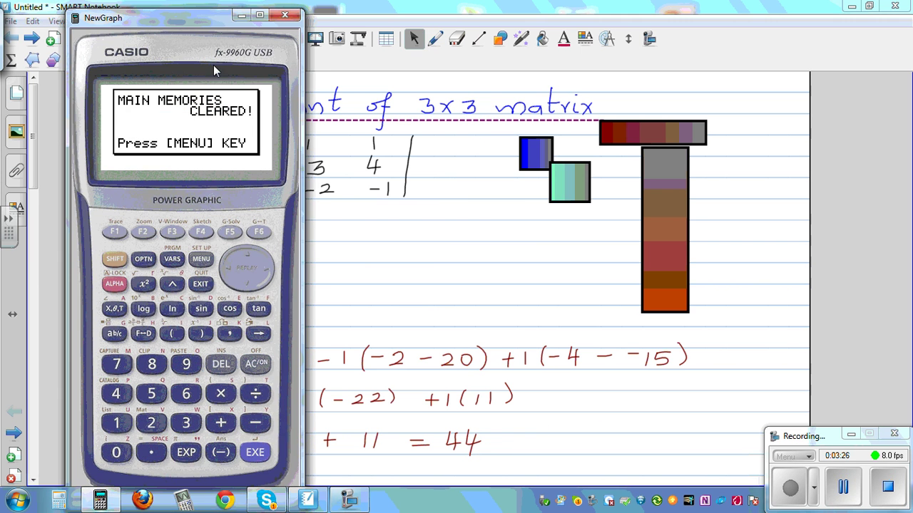
pyautogui.moveTo(189, 30); pyautogui.dragTo(577, 30)
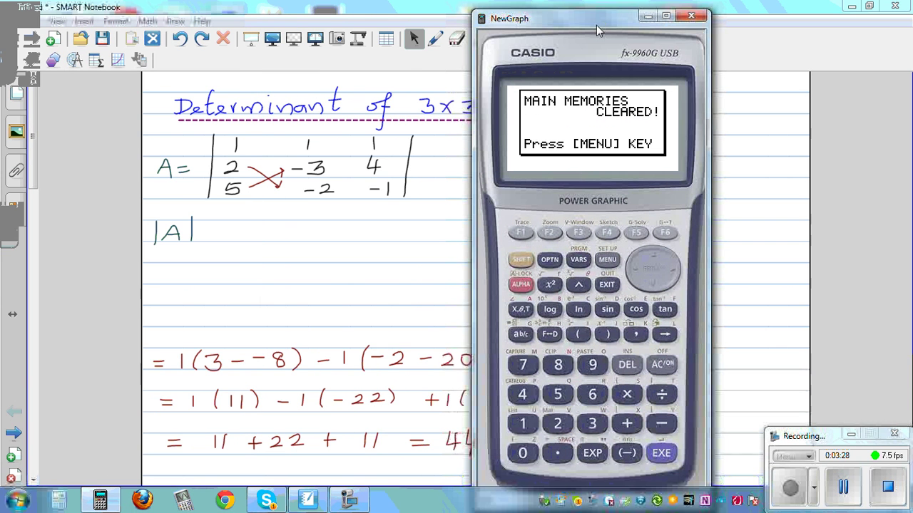
pyautogui.click(606, 260)
pyautogui.click(523, 425)
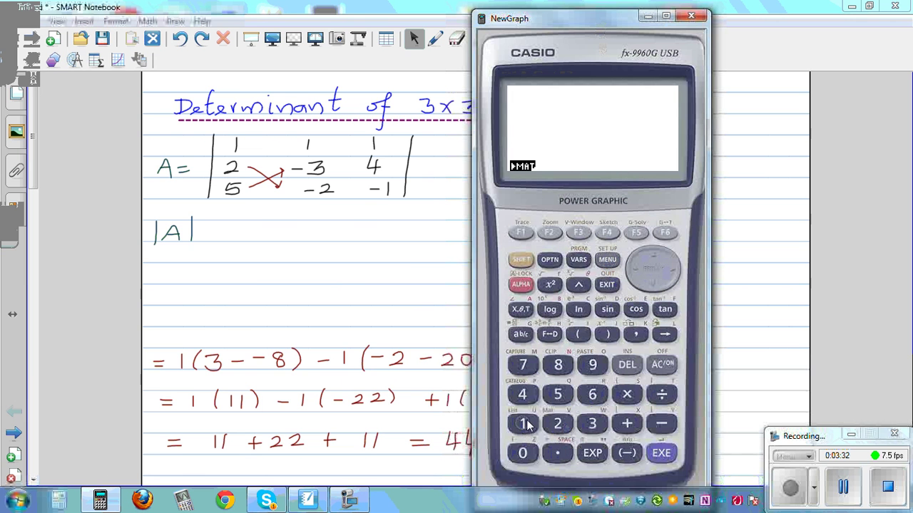
pyautogui.click(521, 233)
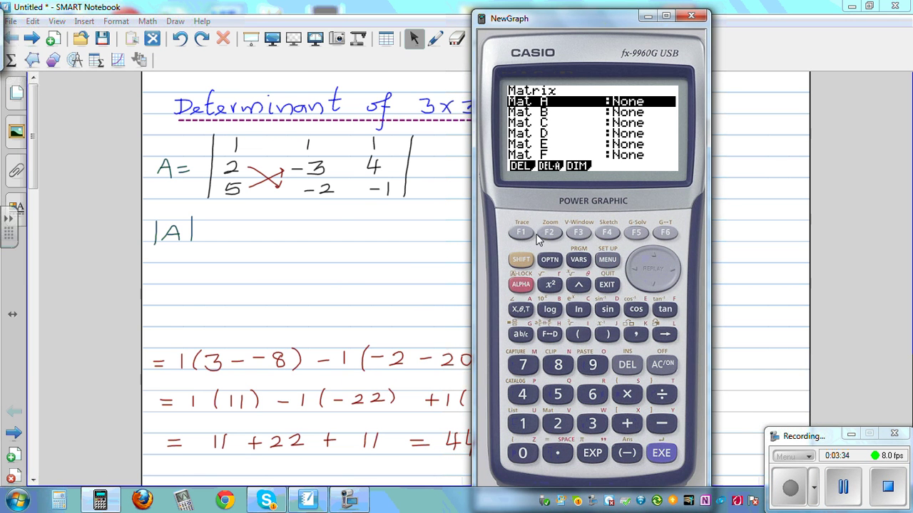
# Step: Dimension Mat A as 3 rows by 3 columns and open its editor
pyautogui.click(663, 454)
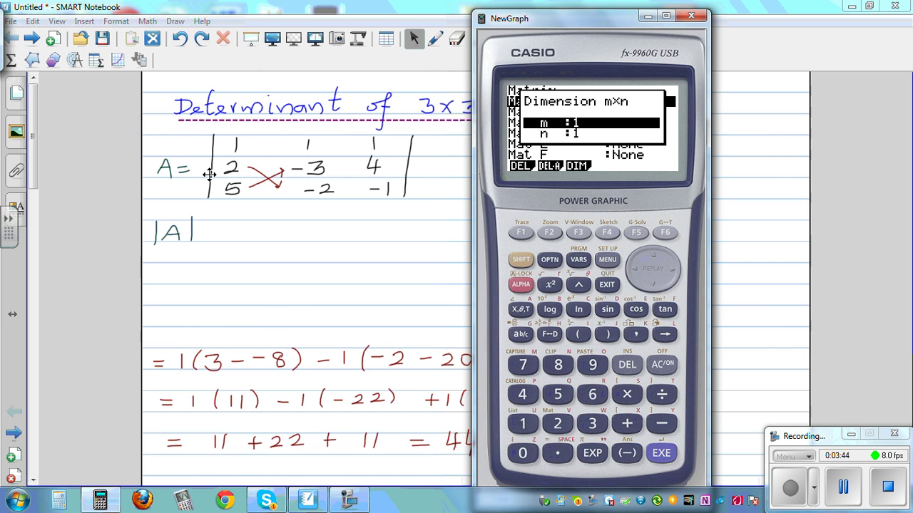
pyautogui.click(600, 426)
pyautogui.click(672, 456)
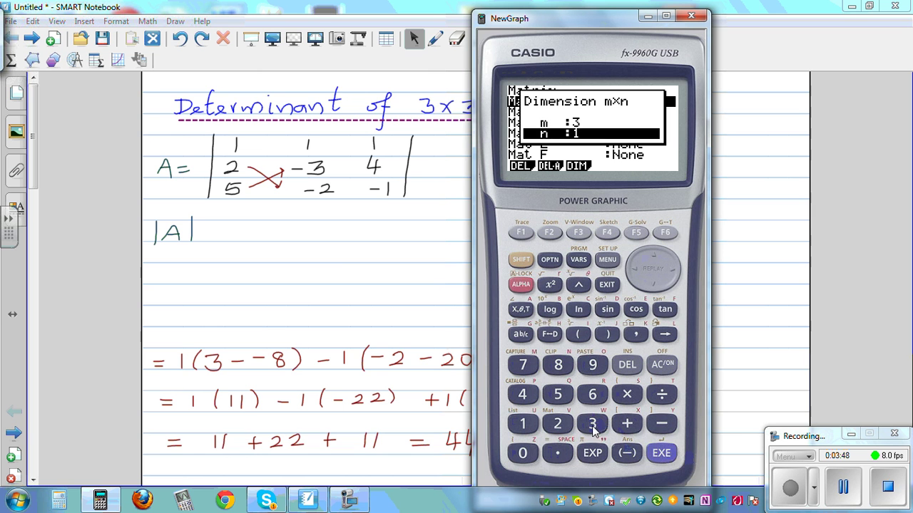
pyautogui.click(596, 428)
pyautogui.click(664, 459)
pyautogui.click(663, 460)
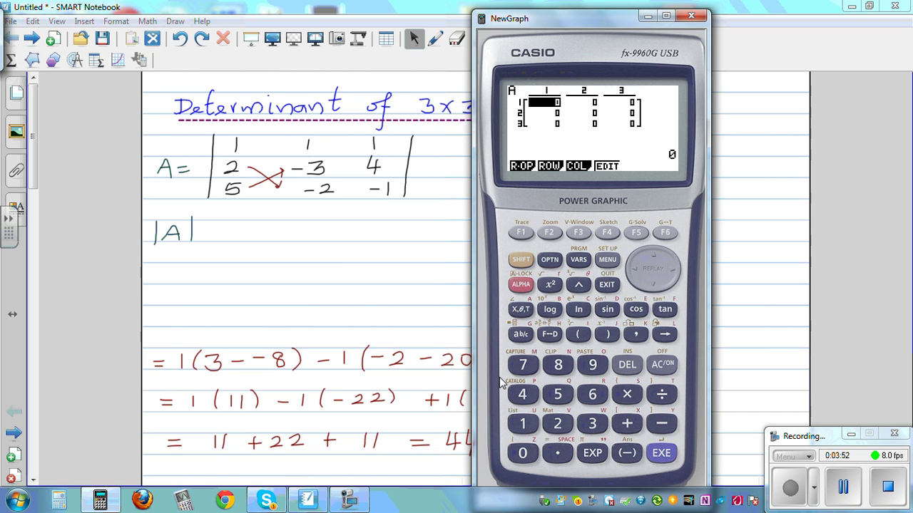
# Step: Enter row 1 of Matrix A as 1, 1, 1
pyautogui.click(524, 425)
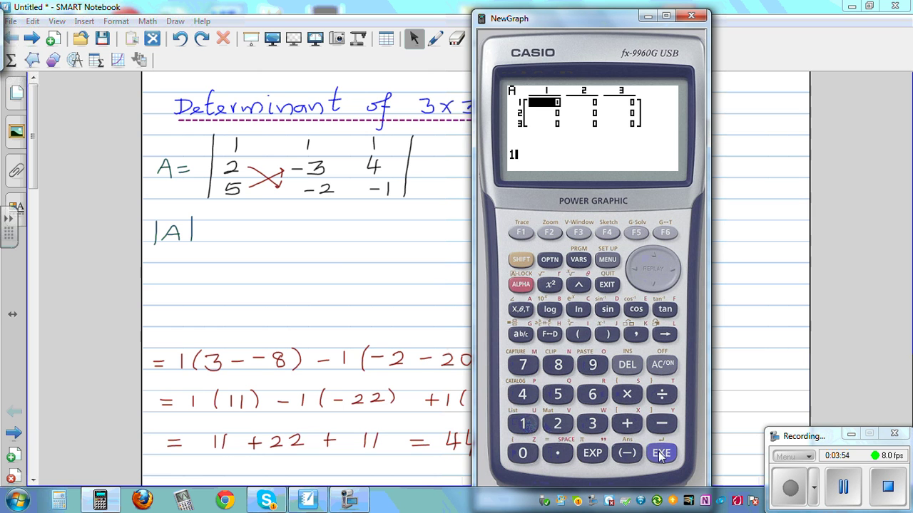
pyautogui.click(661, 457)
pyautogui.click(524, 425)
pyautogui.click(661, 455)
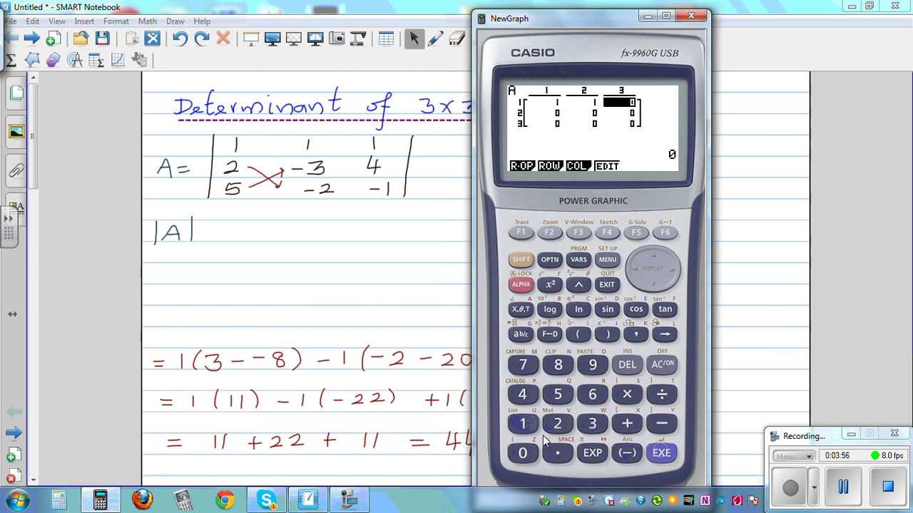
pyautogui.click(524, 425)
pyautogui.click(661, 455)
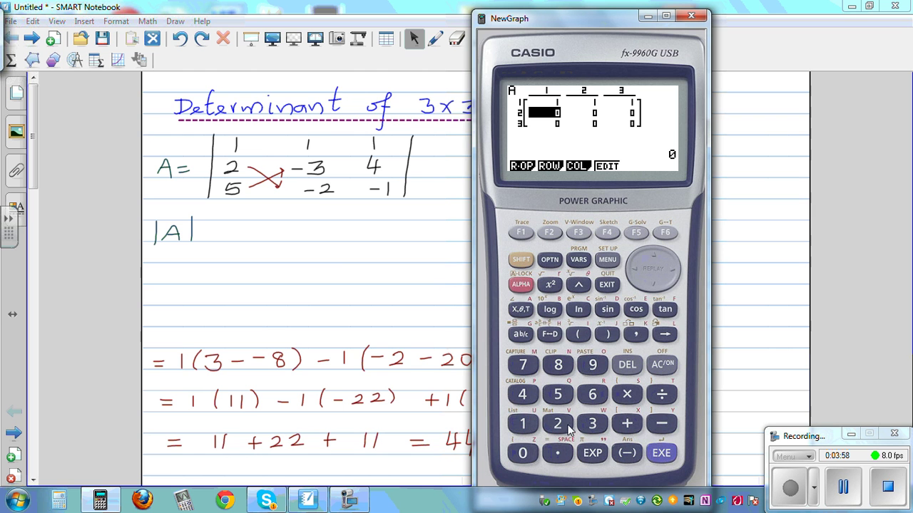
# Step: Enter row 2 of Matrix A as 2, −3, 4
pyautogui.click(556, 424)
pyautogui.click(661, 455)
pyautogui.click(661, 424)
pyautogui.click(592, 425)
pyautogui.click(661, 455)
pyautogui.click(522, 394)
pyautogui.click(662, 455)
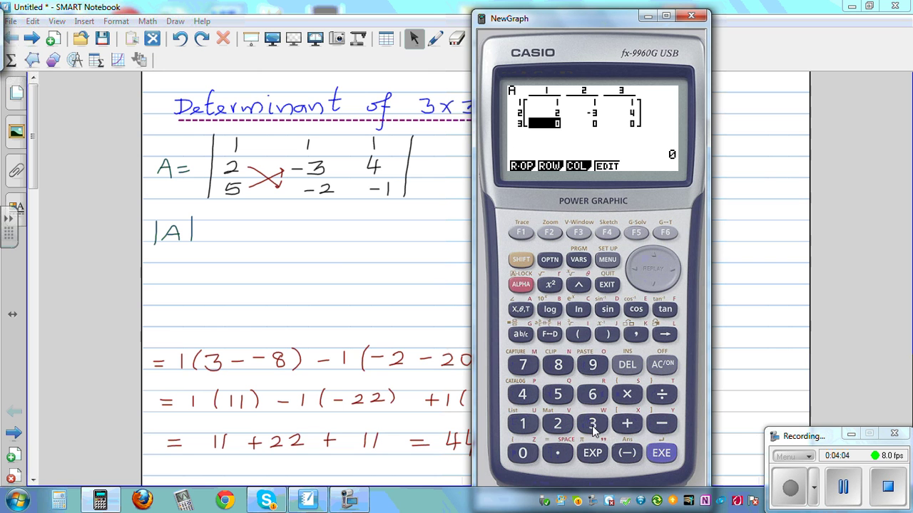
# Step: Enter row 3 as 5, −2, −1 and return to the matrix list
pyautogui.click(558, 394)
pyautogui.click(661, 454)
pyautogui.click(626, 453)
pyautogui.click(557, 423)
pyautogui.click(662, 454)
pyautogui.click(662, 424)
pyautogui.click(522, 424)
pyautogui.click(669, 455)
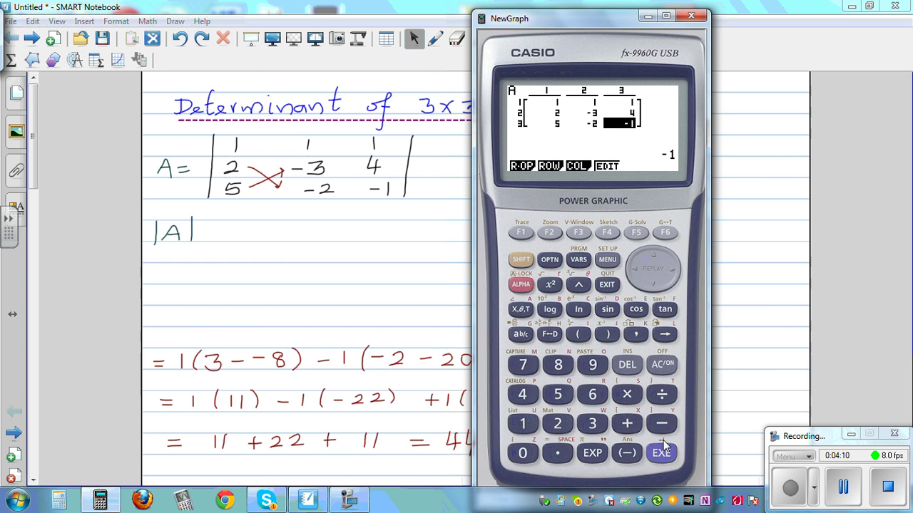
pyautogui.click(607, 285)
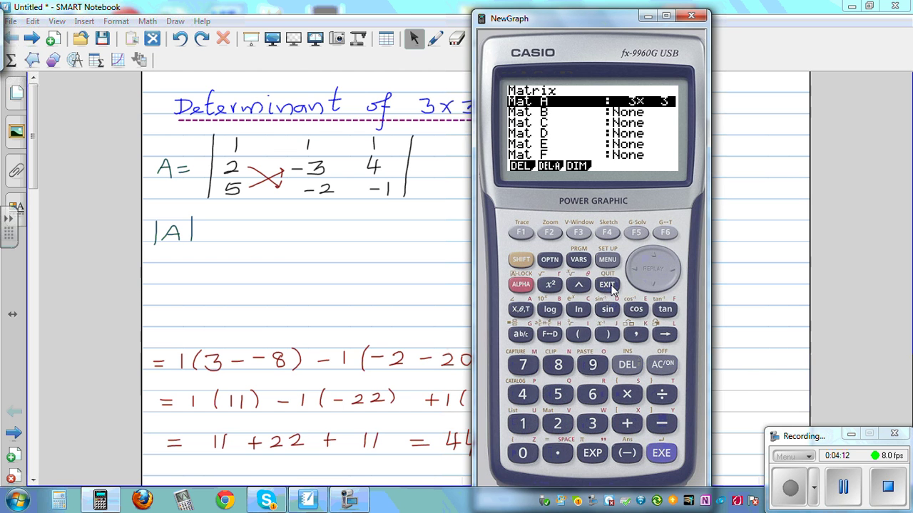
# Step: Evaluate Det Mat A on the emulator, getting 44
pyautogui.click(608, 285)
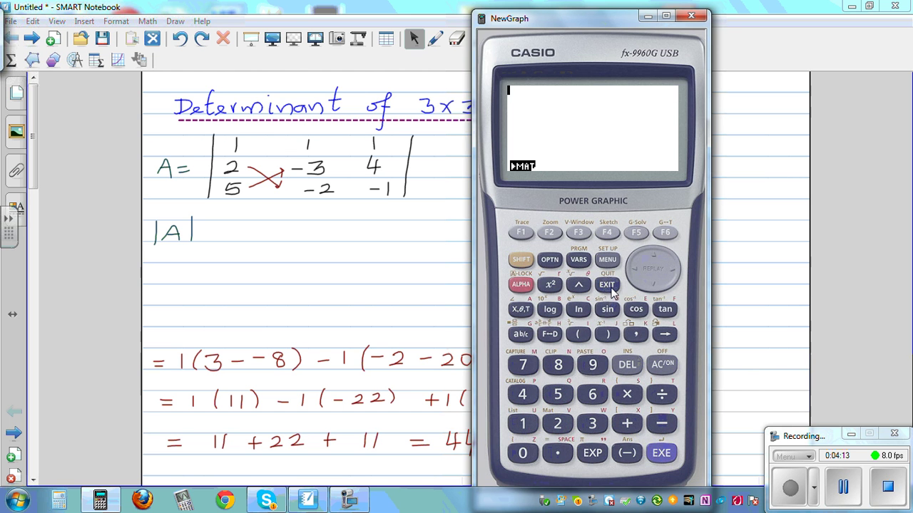
pyautogui.click(550, 261)
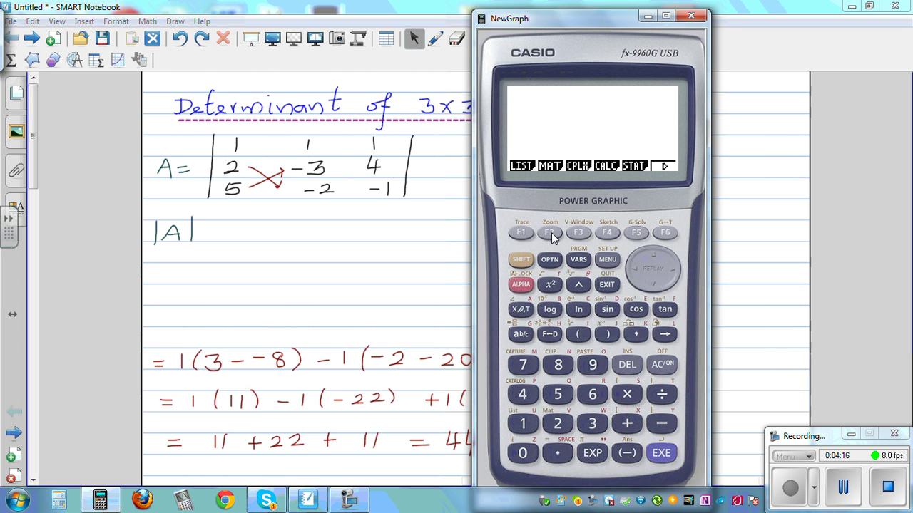
pyautogui.click(550, 233)
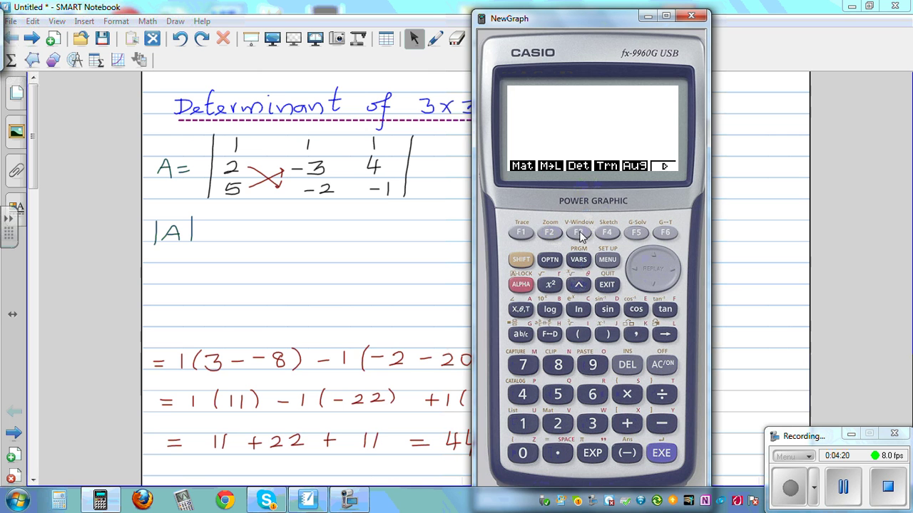
pyautogui.click(579, 234)
pyautogui.click(521, 234)
pyautogui.click(526, 286)
pyautogui.click(522, 312)
pyautogui.click(666, 456)
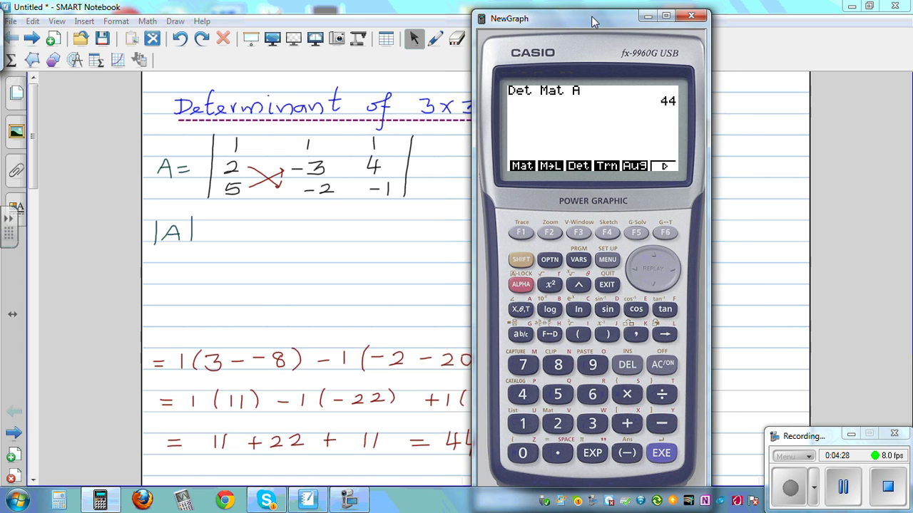
pyautogui.moveTo(590, 23); pyautogui.dragTo(605, 27)
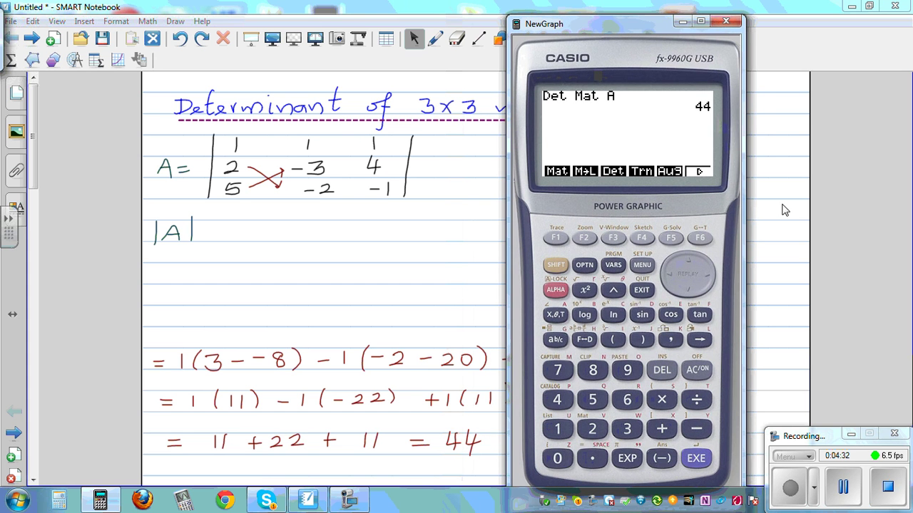
# Step: Move the blue and teal squares and the tall colour bar down the page
pyautogui.click(433, 253)
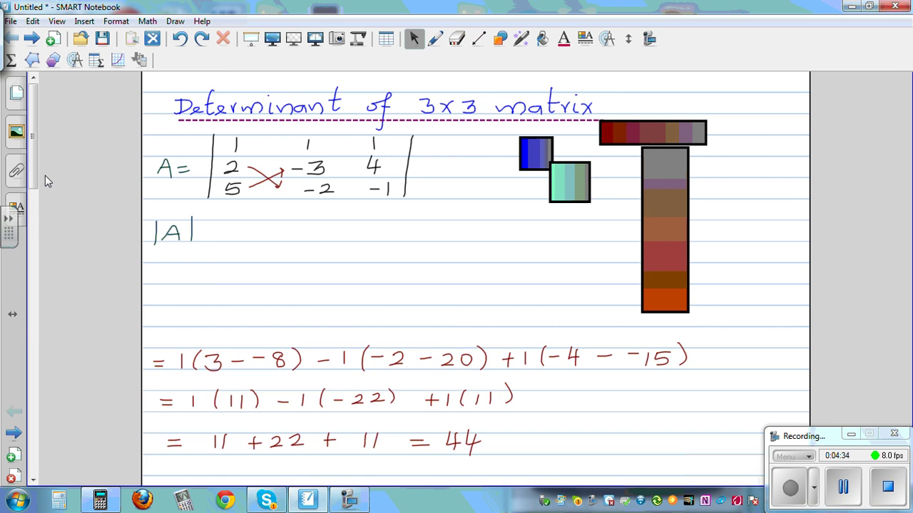
pyautogui.moveTo(32, 175)
pyautogui.mouseDown()
pyautogui.moveTo(41, 328)
pyautogui.moveTo(50, 233)
pyautogui.moveTo(43, 175)
pyautogui.mouseUp()
pyautogui.moveTo(542, 170); pyautogui.dragTo(556, 460)
pyautogui.moveTo(582, 190); pyautogui.dragTo(610, 464)
pyautogui.moveTo(672, 308); pyautogui.dragTo(671, 495)
pyautogui.moveTo(659, 161); pyautogui.dragTo(611, 485)
pyautogui.moveTo(34, 164); pyautogui.dragTo(34, 264)
# Step: Group the red bar with the squares, park the tall bar top right, and scroll to matrix 6 1 1, 13 −3 4, 5 −2 −1
pyautogui.moveTo(540, 94); pyautogui.dragTo(547, 395)
pyautogui.moveTo(598, 116); pyautogui.dragTo(591, 400)
pyautogui.moveTo(663, 139); pyautogui.dragTo(689, 447)
pyautogui.hotkey('ctrl', 'z')
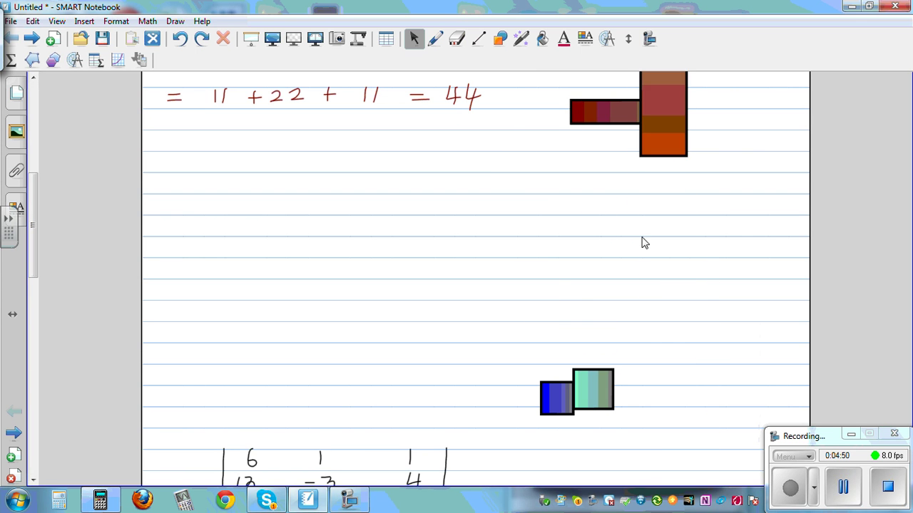
pyautogui.moveTo(619, 123); pyautogui.dragTo(574, 366)
pyautogui.moveTo(680, 136); pyautogui.dragTo(673, 432)
pyautogui.moveTo(34, 244); pyautogui.dragTo(34, 304)
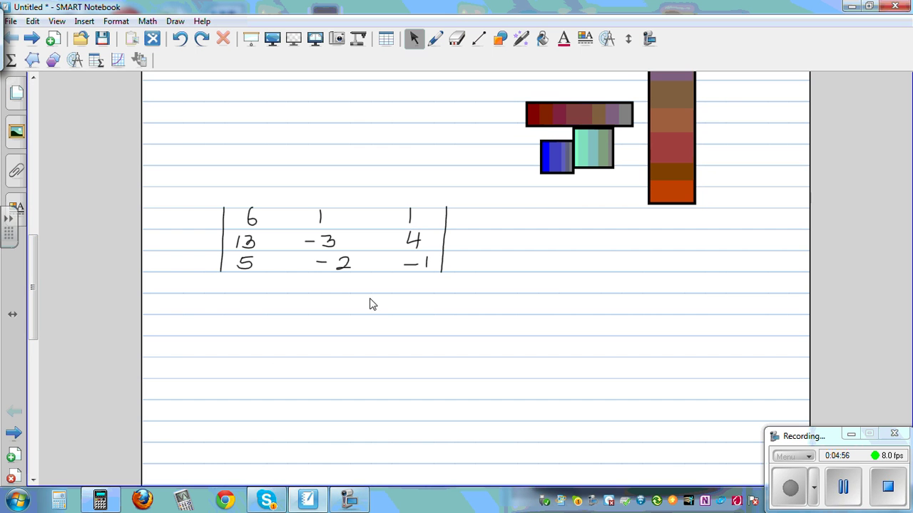
# Step: In blue ink, write 'B =' beside the matrix and '|B| =' below it
pyautogui.click(433, 41)
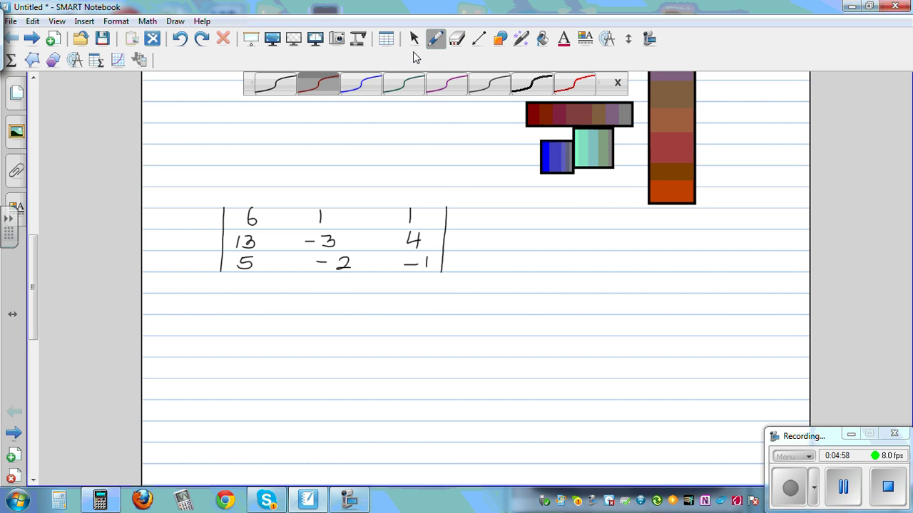
pyautogui.click(362, 85)
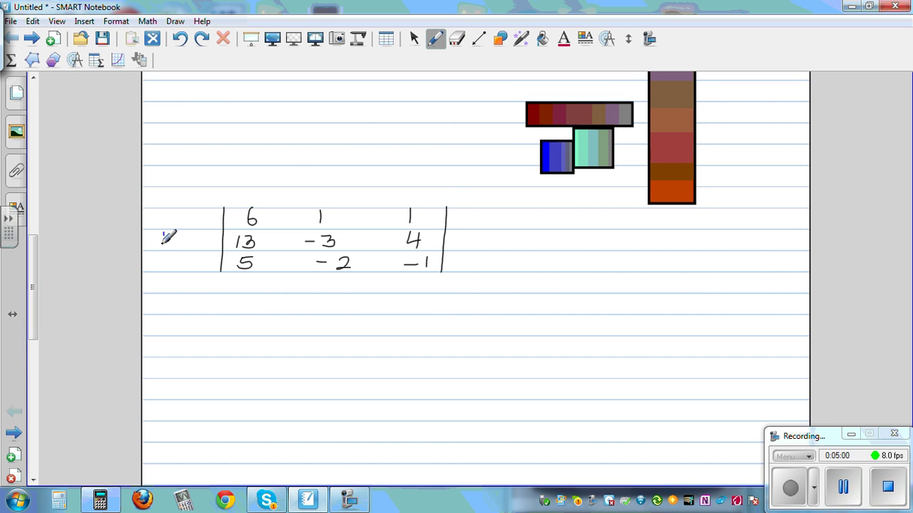
pyautogui.moveTo(159, 234)
pyautogui.mouseDown()
pyautogui.moveTo(205, 236)
pyautogui.moveTo(197, 242)
pyautogui.mouseUp()
pyautogui.moveTo(161, 312)
pyautogui.mouseDown()
pyautogui.moveTo(161, 338)
pyautogui.moveTo(187, 314)
pyautogui.moveTo(192, 339)
pyautogui.moveTo(223, 323)
pyautogui.mouseUp()
pyautogui.moveTo(212, 328); pyautogui.dragTo(223, 328)
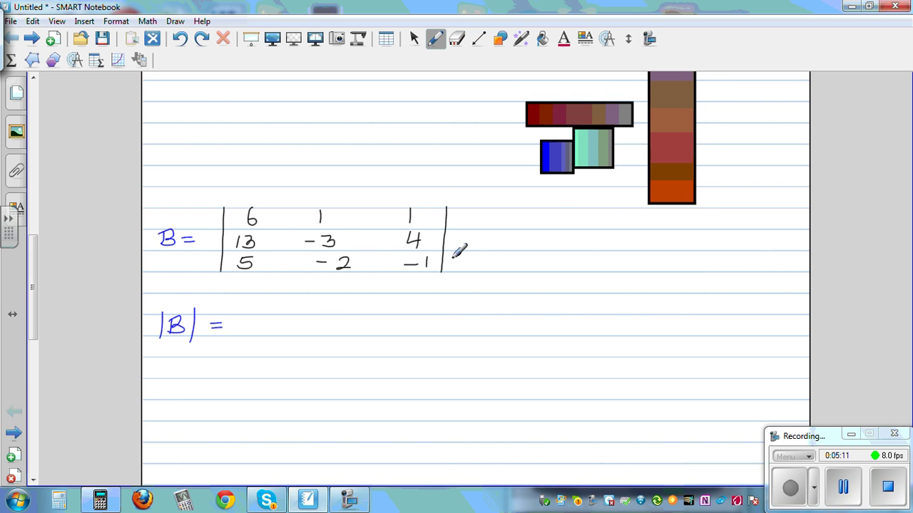
# Step: Cover matrix B's top row and first column with colour bars, lower '|B| =', and pick red ink
pyautogui.click(416, 38)
pyautogui.moveTo(568, 114); pyautogui.dragTo(353, 216)
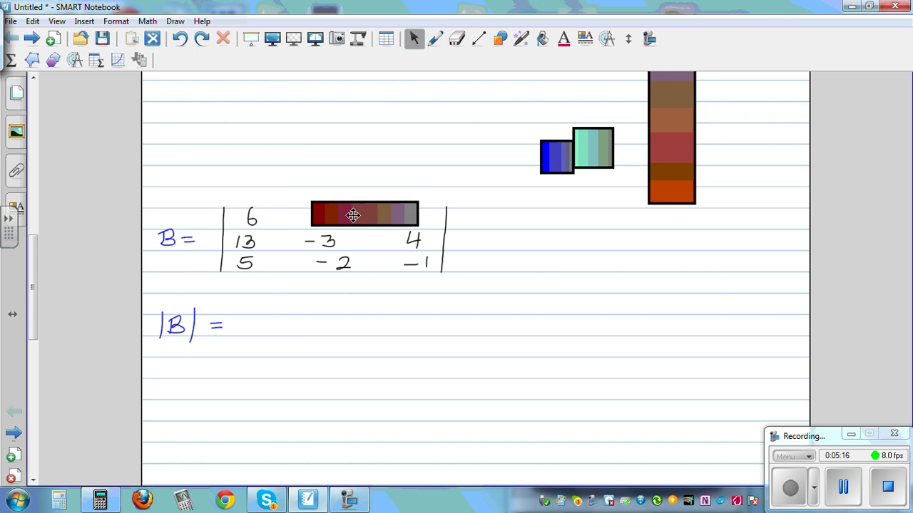
pyautogui.moveTo(682, 147); pyautogui.dragTo(258, 363)
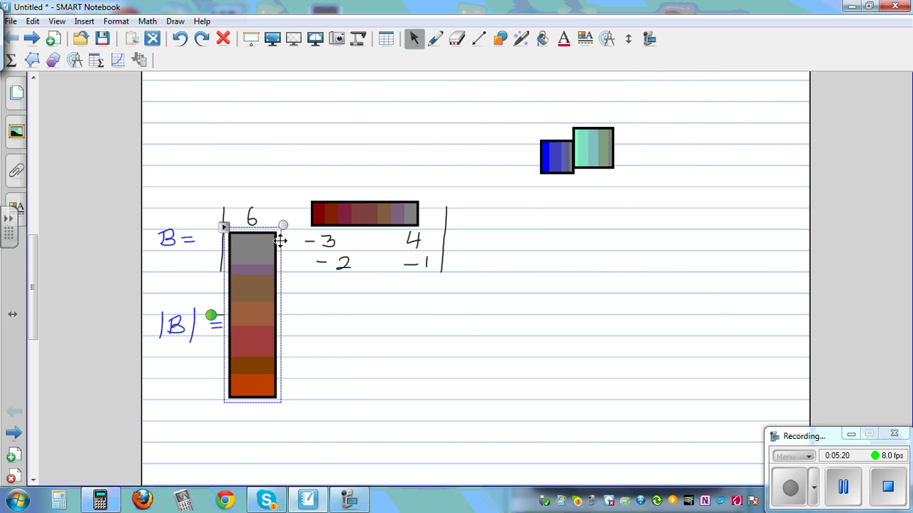
pyautogui.moveTo(283, 227); pyautogui.dragTo(268, 267)
pyautogui.moveTo(257, 319); pyautogui.dragTo(261, 277)
pyautogui.moveTo(175, 322); pyautogui.dragTo(178, 388)
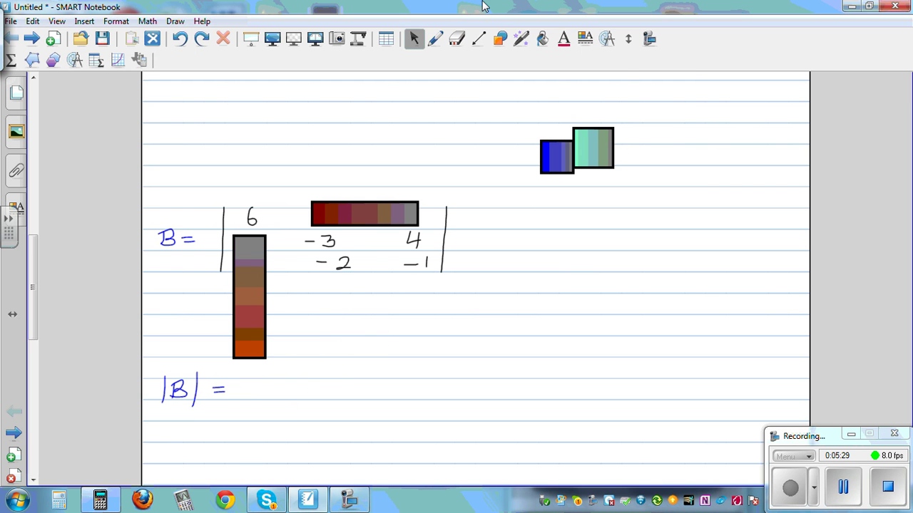
pyautogui.click(434, 39)
pyautogui.click(316, 88)
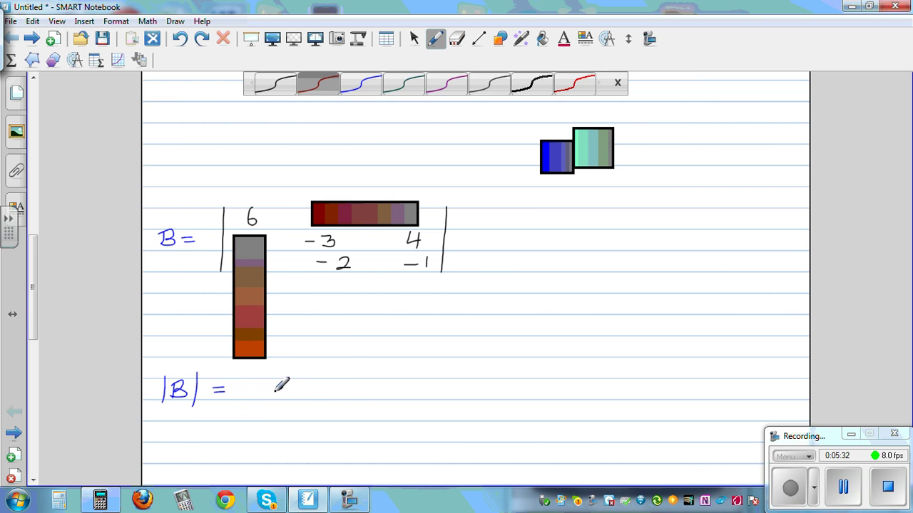
# Step: Write 6(3 − −8) after |B| = with the red pen, then lift the red bar off matrix B's top row
pyautogui.moveTo(251, 380)
pyautogui.mouseDown()
pyautogui.moveTo(247, 390)
pyautogui.moveTo(268, 399)
pyautogui.mouseUp()
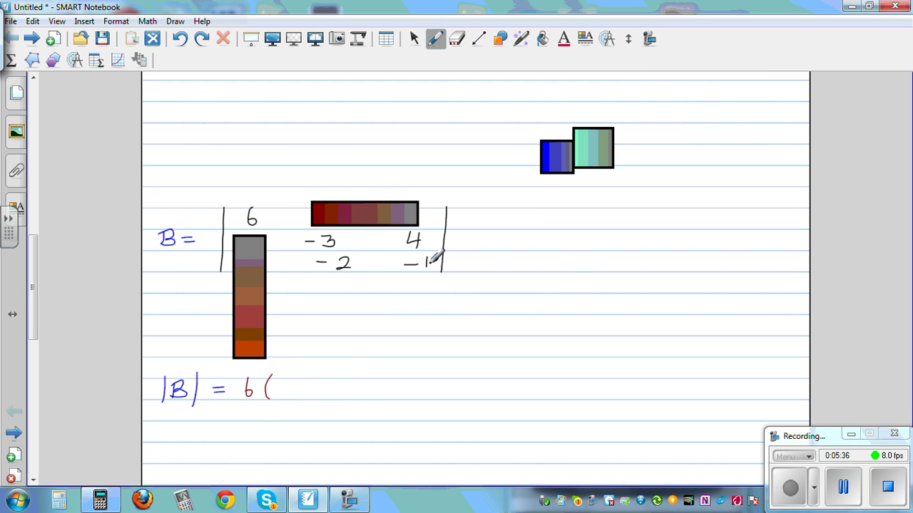
pyautogui.moveTo(284, 384)
pyautogui.mouseDown()
pyautogui.moveTo(299, 389)
pyautogui.moveTo(285, 397)
pyautogui.moveTo(376, 382)
pyautogui.moveTo(392, 398)
pyautogui.mouseUp()
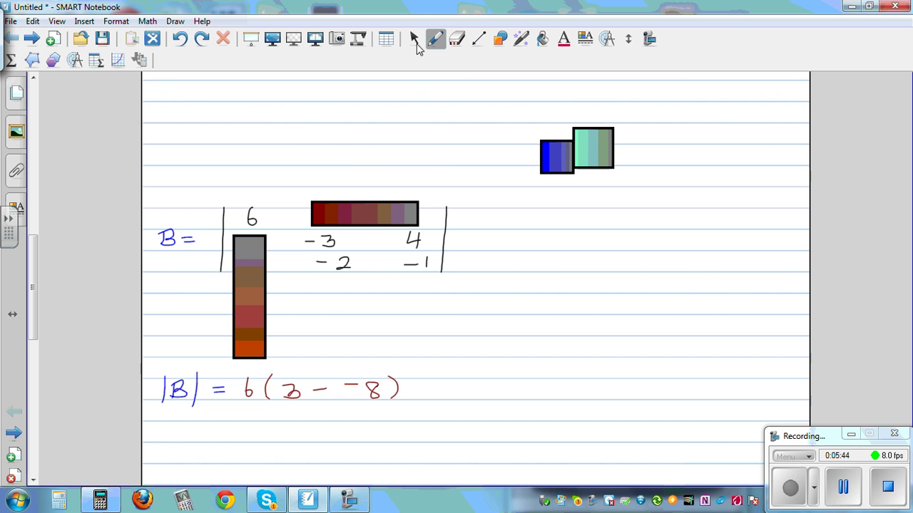
pyautogui.click(414, 38)
pyautogui.moveTo(363, 208); pyautogui.dragTo(380, 144)
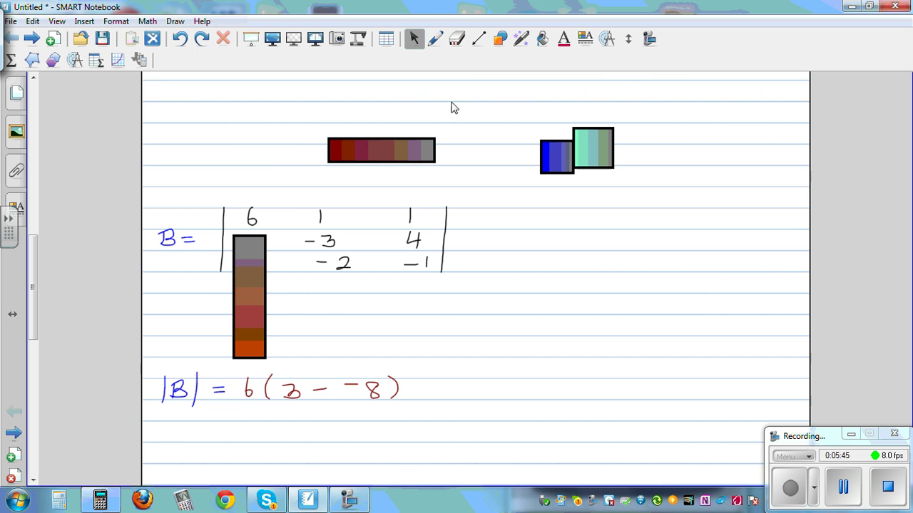
# Step: Write −1 after the first term, then cover the 6, the top-right 1 and column two
pyautogui.click(434, 40)
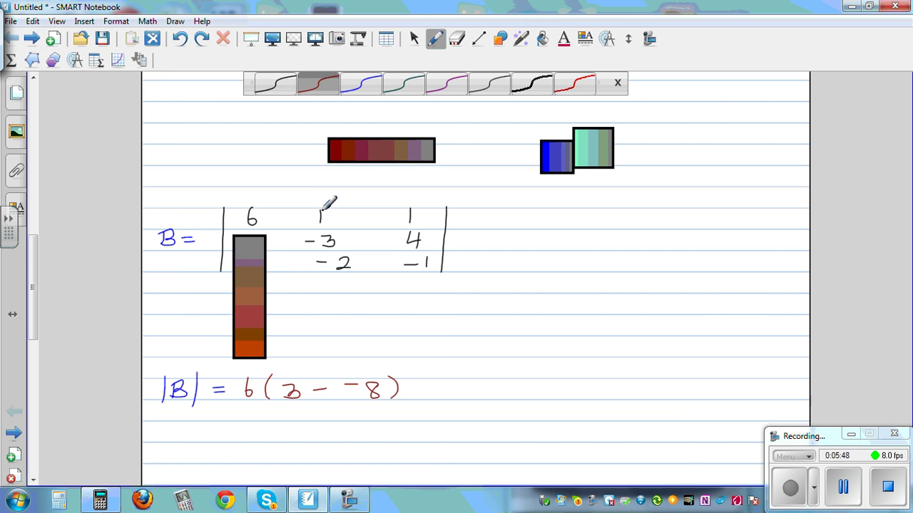
pyautogui.moveTo(417, 389); pyautogui.dragTo(440, 397)
pyautogui.click(413, 40)
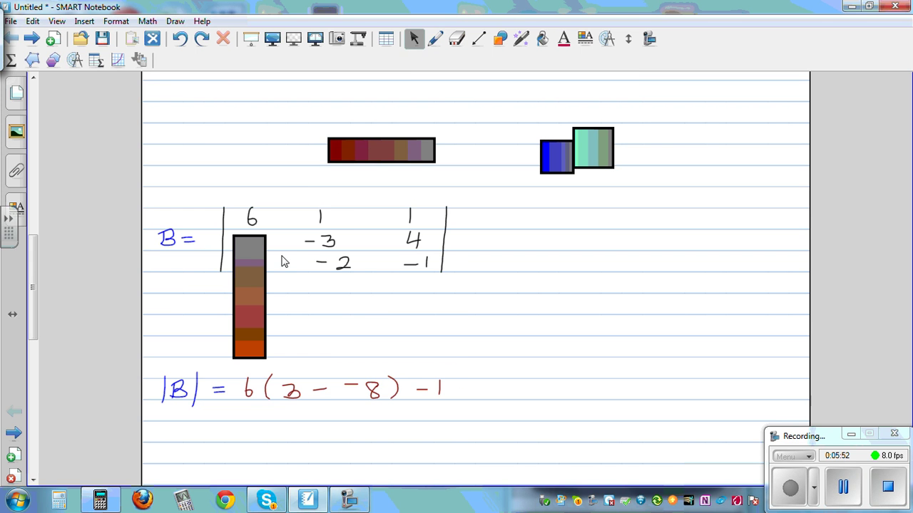
pyautogui.moveTo(547, 144); pyautogui.dragTo(246, 219)
pyautogui.moveTo(594, 147); pyautogui.dragTo(413, 212)
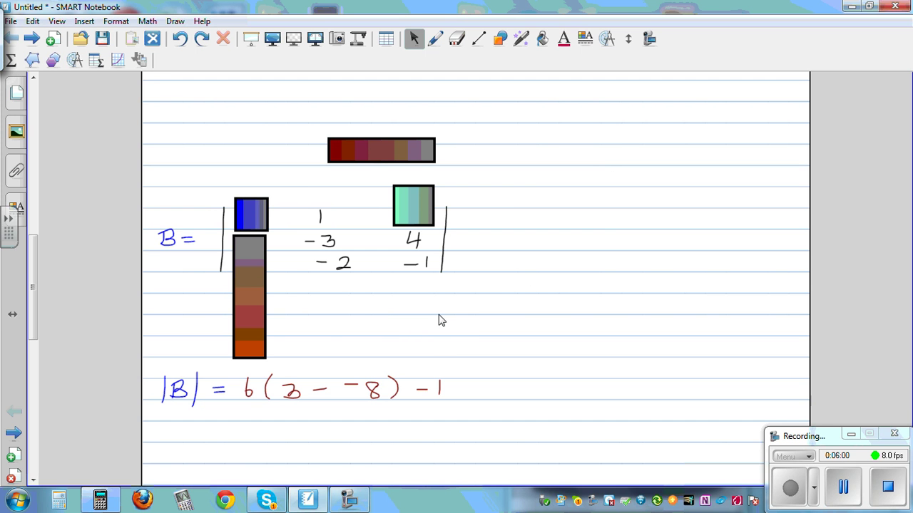
pyautogui.moveTo(253, 291); pyautogui.dragTo(360, 295)
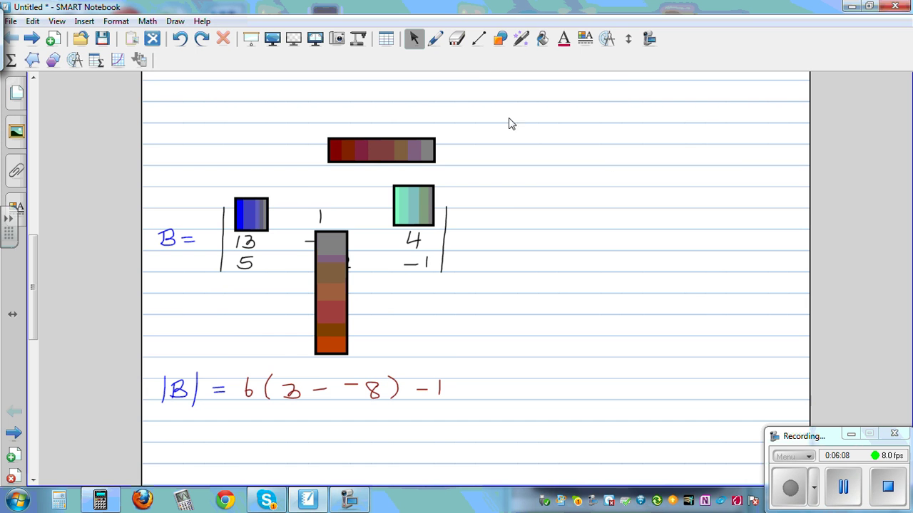
# Step: Begin the second bracket of the −1 term, writing (−13 −
pyautogui.click(437, 41)
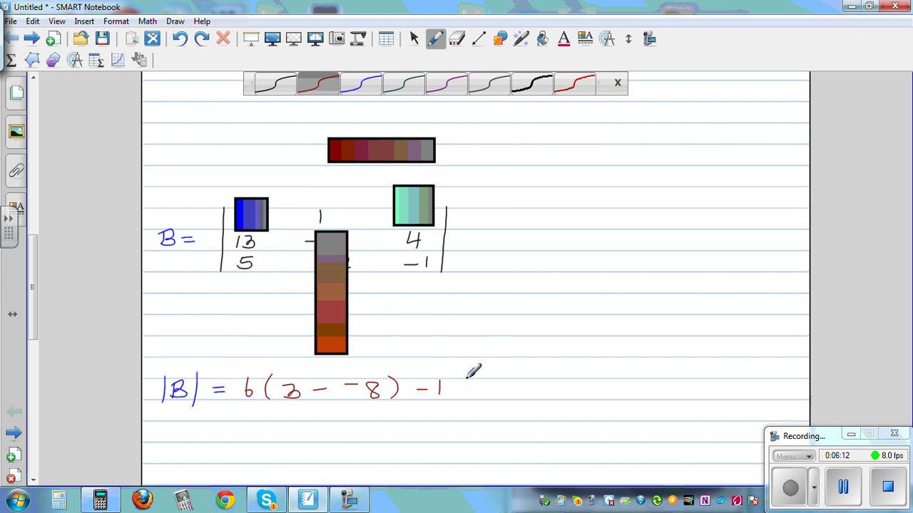
pyautogui.moveTo(466, 380)
pyautogui.mouseDown()
pyautogui.moveTo(463, 400)
pyautogui.moveTo(481, 388)
pyautogui.moveTo(501, 395)
pyautogui.mouseUp()
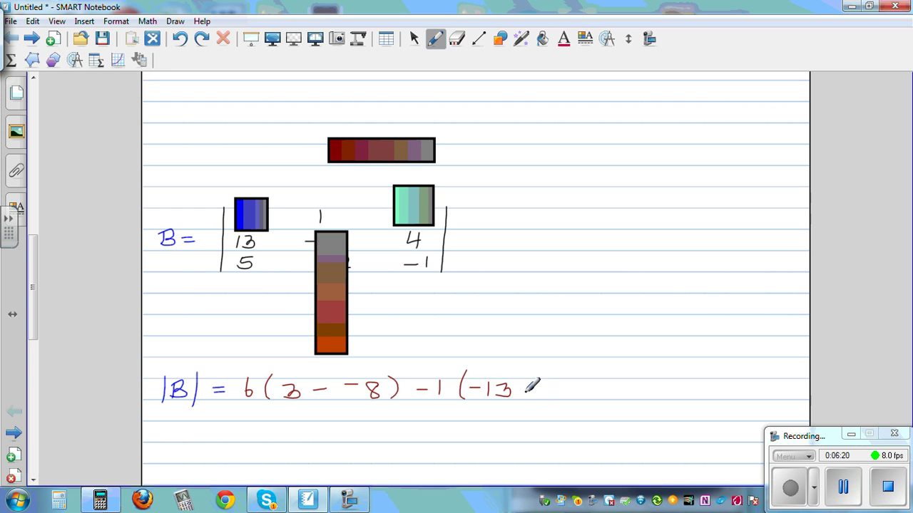
pyautogui.moveTo(521, 390)
pyautogui.mouseDown()
pyautogui.moveTo(550, 388)
pyautogui.moveTo(551, 379)
pyautogui.moveTo(540, 394)
pyautogui.moveTo(553, 393)
pyautogui.moveTo(572, 374)
pyautogui.moveTo(579, 397)
pyautogui.mouseUp()
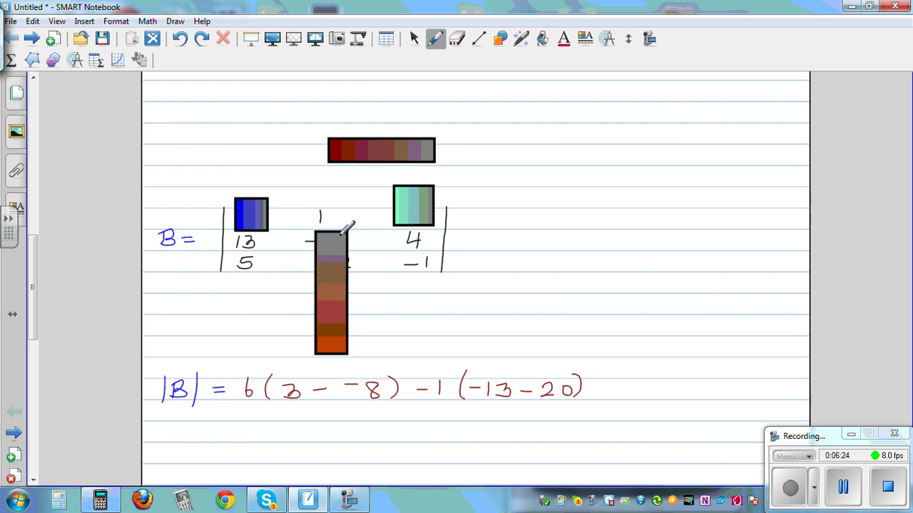
# Step: Move the squares off matrix B, placing the red bar over row one and the tall bar on column three
pyautogui.click(414, 38)
pyautogui.moveTo(409, 204); pyautogui.dragTo(441, 161)
pyautogui.moveTo(338, 273); pyautogui.dragTo(563, 243)
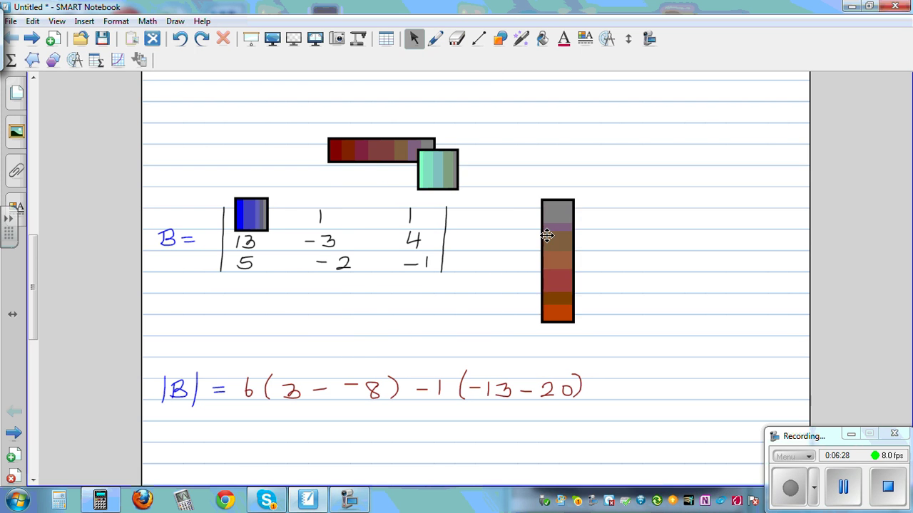
pyautogui.moveTo(250, 211); pyautogui.dragTo(265, 125)
pyautogui.moveTo(356, 151); pyautogui.dragTo(257, 229)
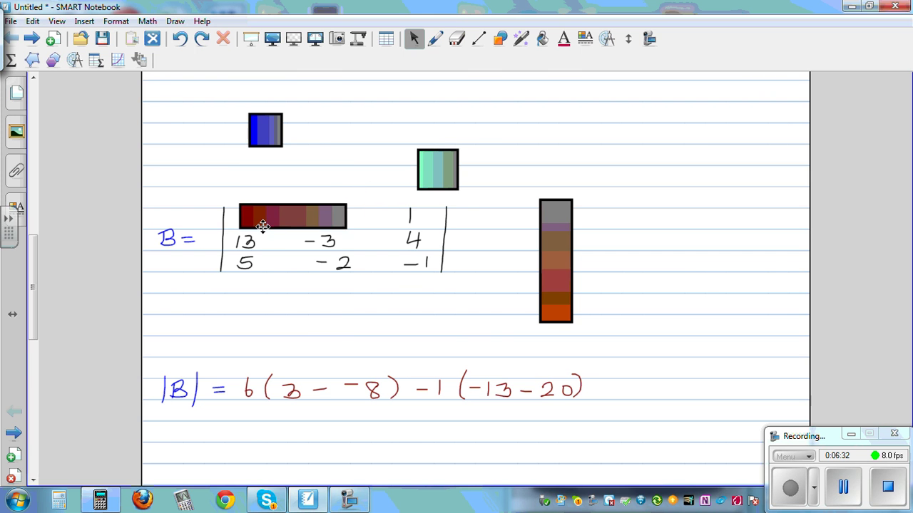
pyautogui.moveTo(556, 248); pyautogui.dragTo(405, 286)
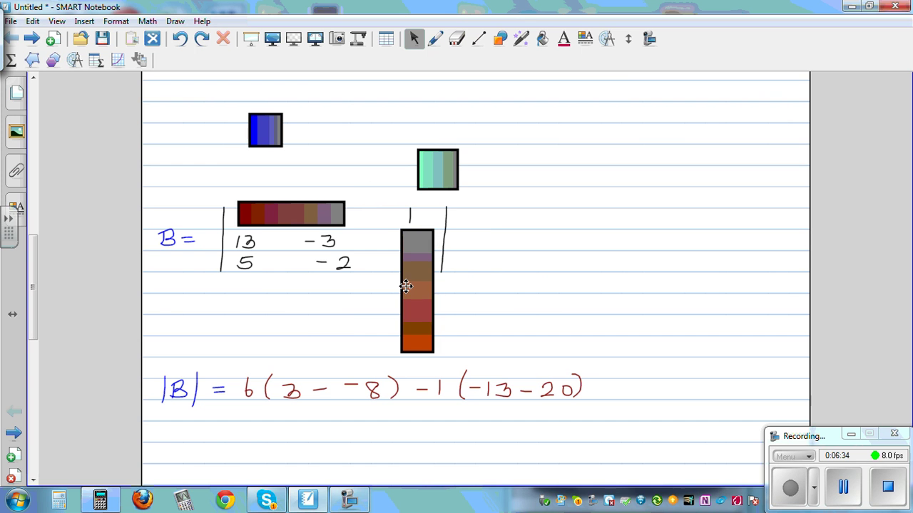
# Step: Write the third term +1(−26 − −15) after the second term
pyautogui.click(435, 38)
pyautogui.moveTo(585, 388)
pyautogui.mouseDown()
pyautogui.moveTo(630, 377)
pyautogui.moveTo(627, 398)
pyautogui.mouseUp()
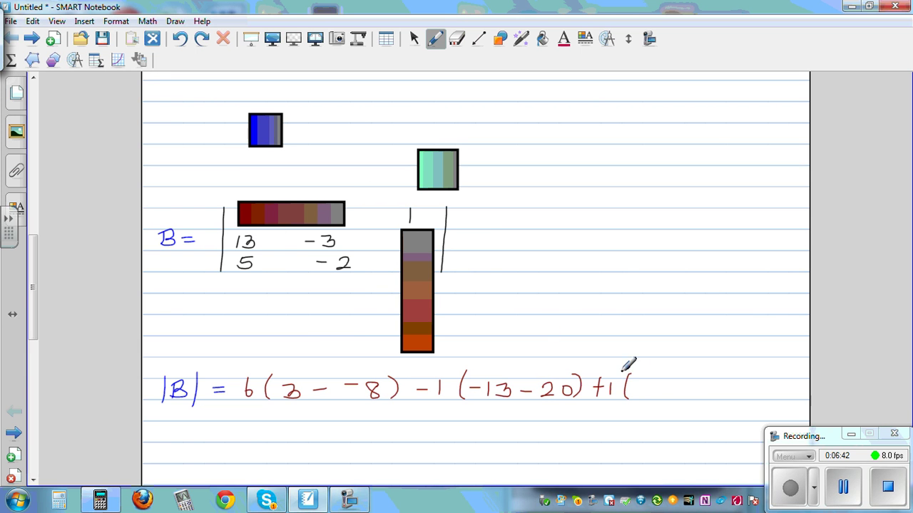
pyautogui.moveTo(630, 387)
pyautogui.mouseDown()
pyautogui.moveTo(660, 396)
pyautogui.moveTo(700, 389)
pyautogui.mouseUp()
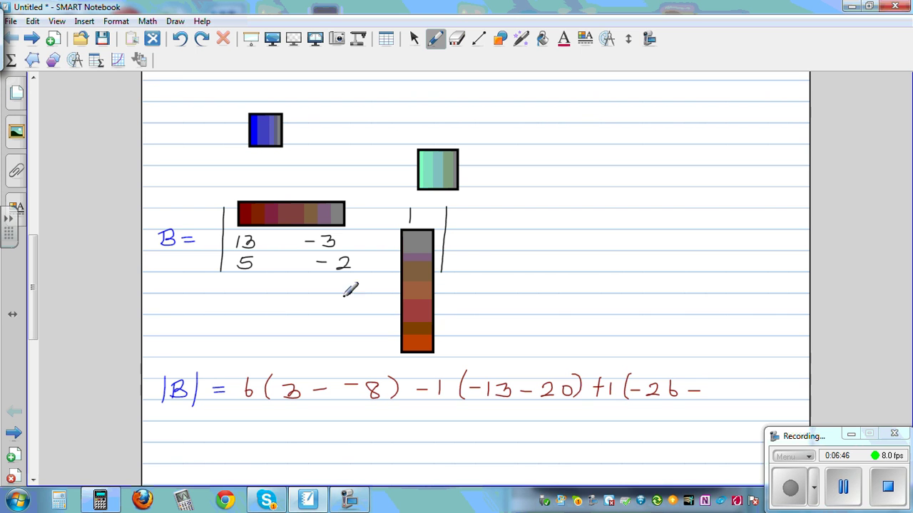
pyautogui.moveTo(709, 389)
pyautogui.mouseDown()
pyautogui.moveTo(745, 392)
pyautogui.moveTo(760, 375)
pyautogui.moveTo(765, 397)
pyautogui.mouseUp()
# Step: Handwrite = 6(11) − 1(−33) + 1(−26 + 15) on the line below the |B| expansion
pyautogui.moveTo(222, 429)
pyautogui.mouseDown()
pyautogui.moveTo(252, 427)
pyautogui.moveTo(250, 438)
pyautogui.moveTo(310, 412)
pyautogui.moveTo(302, 395)
pyautogui.moveTo(341, 400)
pyautogui.moveTo(277, 436)
pyautogui.moveTo(373, 424)
pyautogui.moveTo(406, 432)
pyautogui.mouseUp()
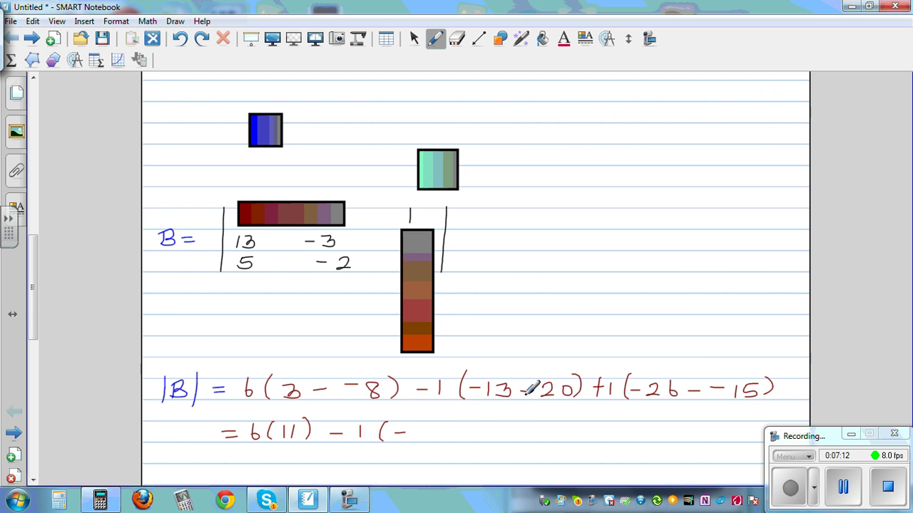
pyautogui.moveTo(421, 420)
pyautogui.mouseDown()
pyautogui.moveTo(430, 427)
pyautogui.moveTo(425, 440)
pyautogui.moveTo(450, 429)
pyautogui.moveTo(446, 440)
pyautogui.moveTo(470, 439)
pyautogui.mouseUp()
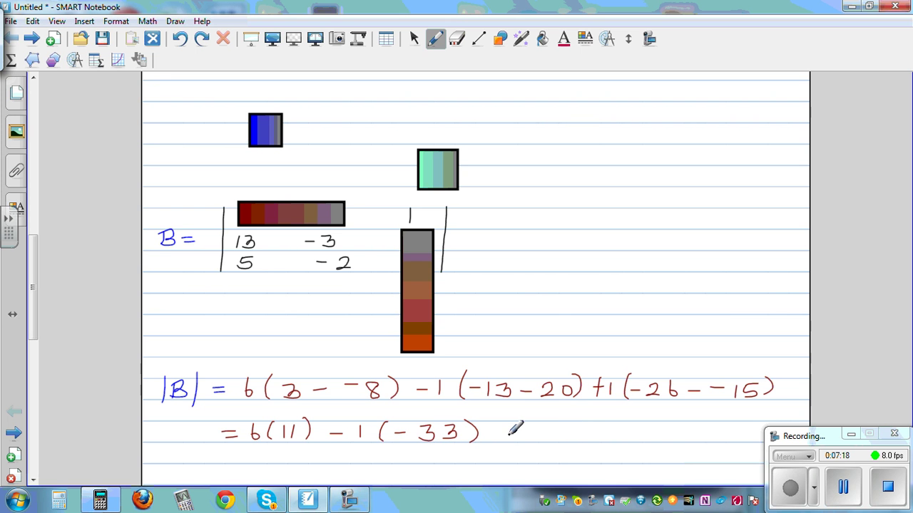
pyautogui.moveTo(492, 435)
pyautogui.mouseDown()
pyautogui.moveTo(509, 435)
pyautogui.moveTo(499, 443)
pyautogui.moveTo(590, 432)
pyautogui.moveTo(621, 433)
pyautogui.moveTo(615, 442)
pyautogui.moveTo(660, 437)
pyautogui.mouseUp()
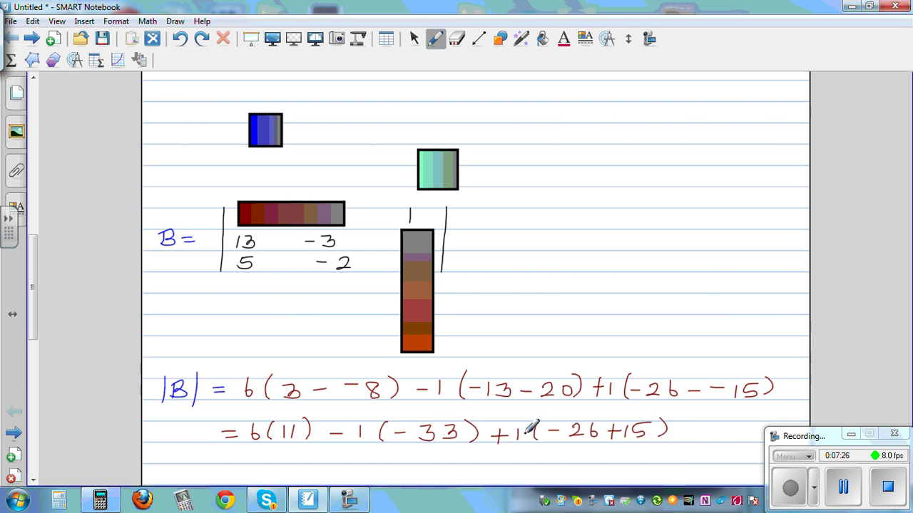
pyautogui.moveTo(32, 307); pyautogui.dragTo(32, 335)
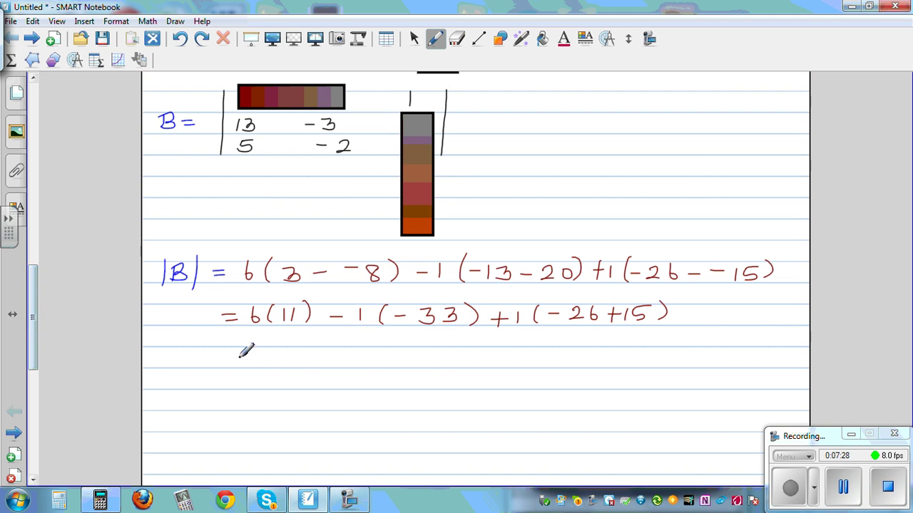
# Step: Write = 66 + 33 − 11 and underline 33 − 11 to combine them
pyautogui.moveTo(220, 356); pyautogui.dragTo(329, 357)
pyautogui.moveTo(320, 349); pyautogui.dragTo(320, 365)
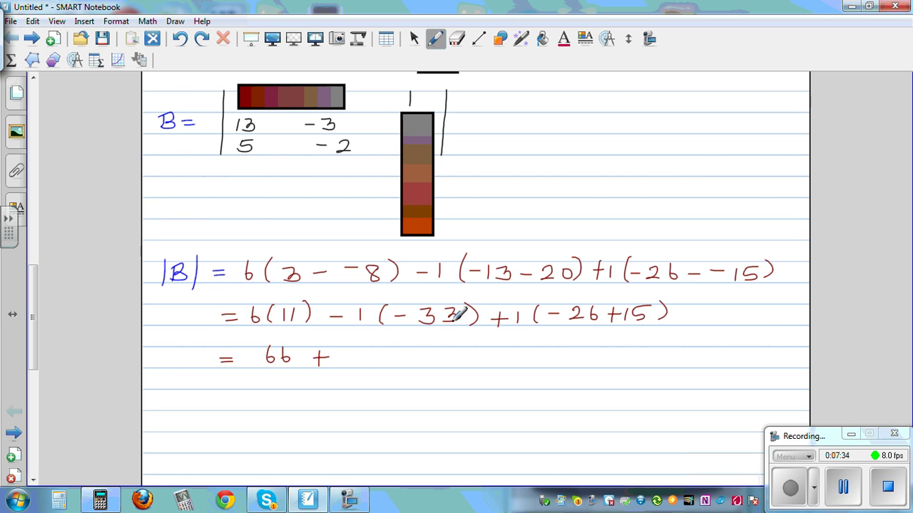
pyautogui.moveTo(347, 354)
pyautogui.mouseDown()
pyautogui.moveTo(361, 352)
pyautogui.moveTo(349, 365)
pyautogui.moveTo(432, 354)
pyautogui.moveTo(461, 361)
pyautogui.mouseUp()
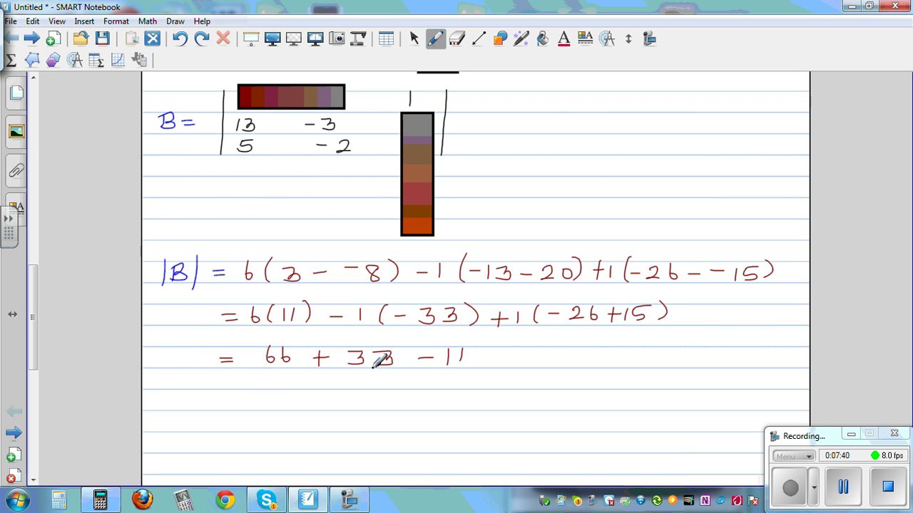
pyautogui.moveTo(355, 368); pyautogui.dragTo(436, 367)
# Step: Write = 66 + 22 and then the final result = 88
pyautogui.moveTo(230, 399); pyautogui.dragTo(334, 400)
pyautogui.moveTo(326, 394)
pyautogui.mouseDown()
pyautogui.moveTo(326, 407)
pyautogui.moveTo(365, 404)
pyautogui.mouseUp()
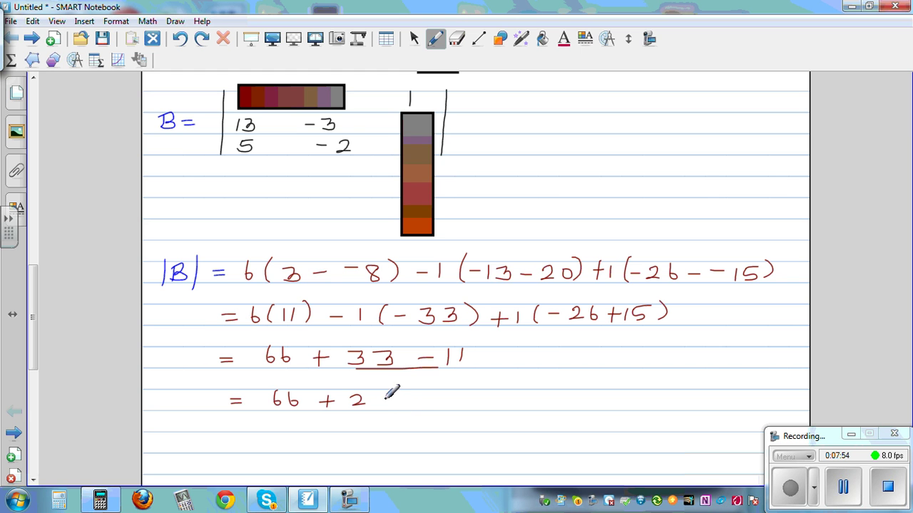
pyautogui.moveTo(379, 393); pyautogui.dragTo(392, 405)
pyautogui.moveTo(238, 436)
pyautogui.mouseDown()
pyautogui.moveTo(260, 445)
pyautogui.moveTo(311, 425)
pyautogui.moveTo(327, 440)
pyautogui.moveTo(322, 433)
pyautogui.mouseUp()
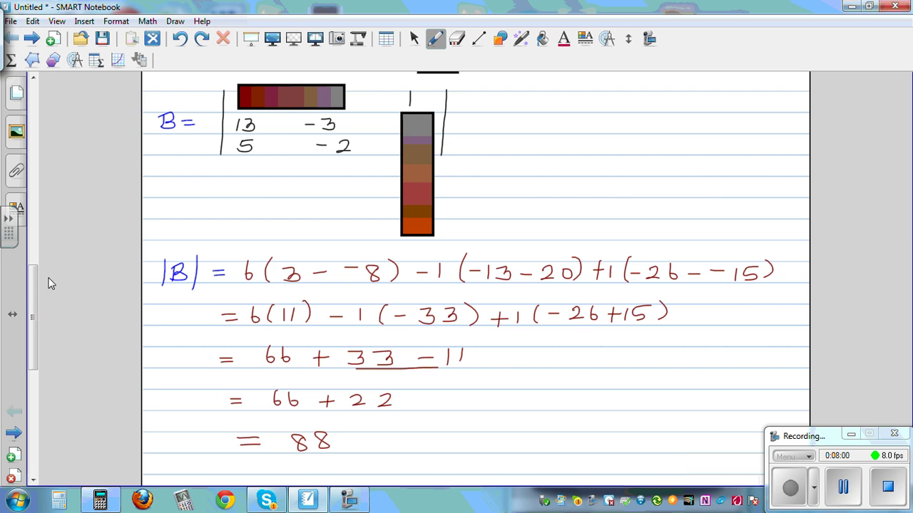
pyautogui.moveTo(38, 297); pyautogui.dragTo(42, 260)
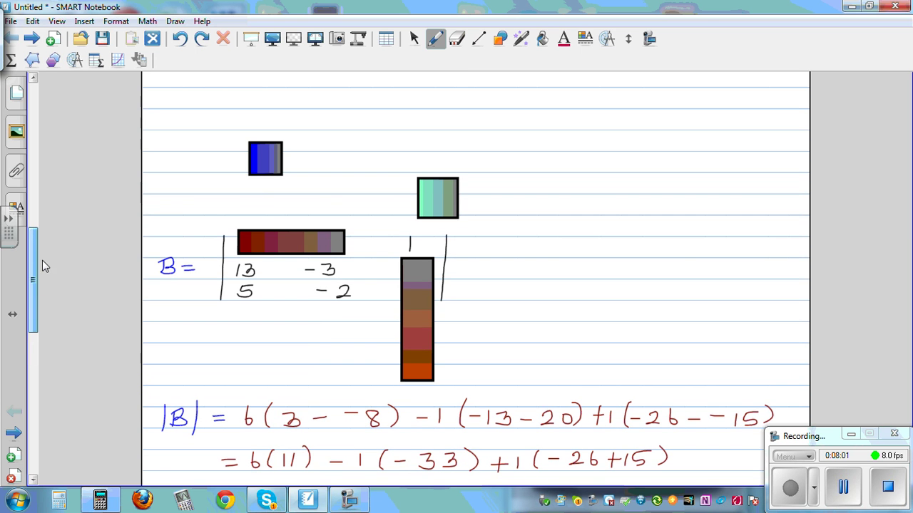
# Step: Move the dark-red bar off matrix B's top row and the tall bar off its third column
pyautogui.click(413, 39)
pyautogui.moveTo(305, 234); pyautogui.dragTo(322, 174)
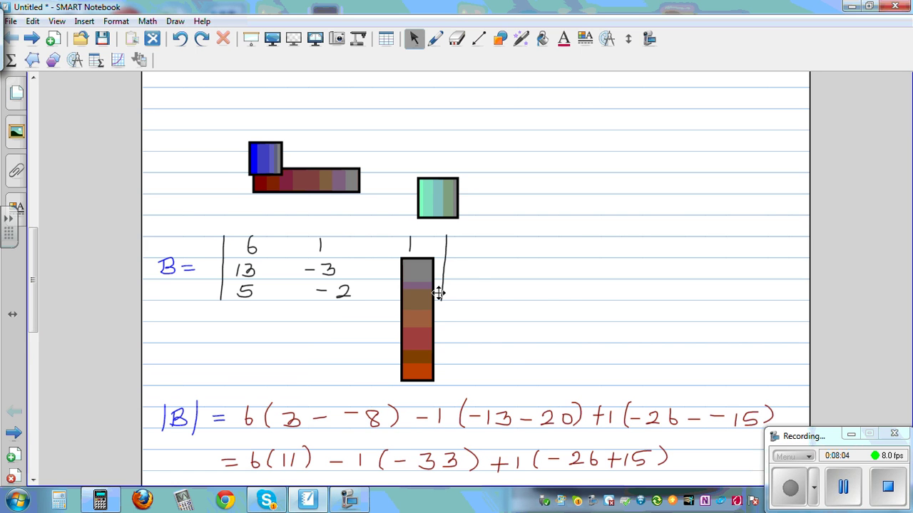
pyautogui.moveTo(425, 320); pyautogui.dragTo(557, 296)
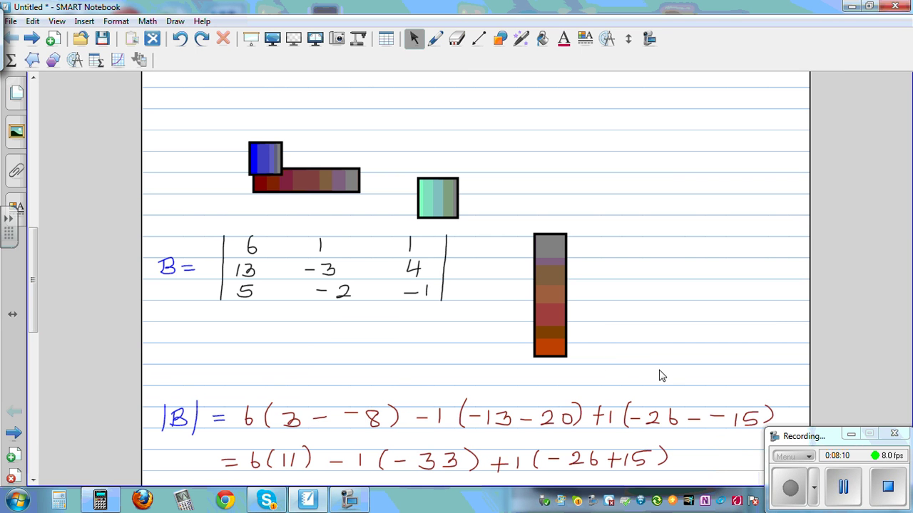
# Step: Open the Casio emulator in RUN-MAT mode and show the stored matrix list via OPTN > MAT
pyautogui.click(112, 505)
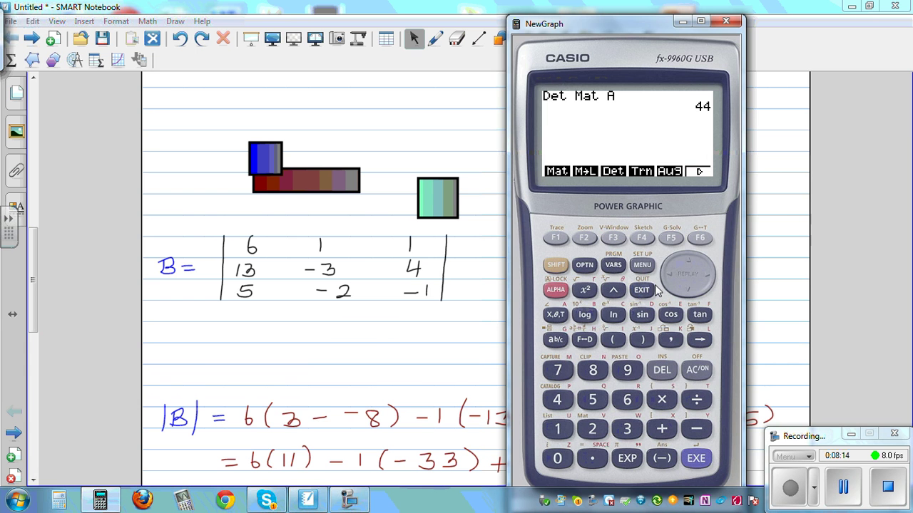
pyautogui.click(641, 266)
pyautogui.click(557, 431)
pyautogui.click(642, 291)
pyautogui.click(642, 290)
pyautogui.click(556, 239)
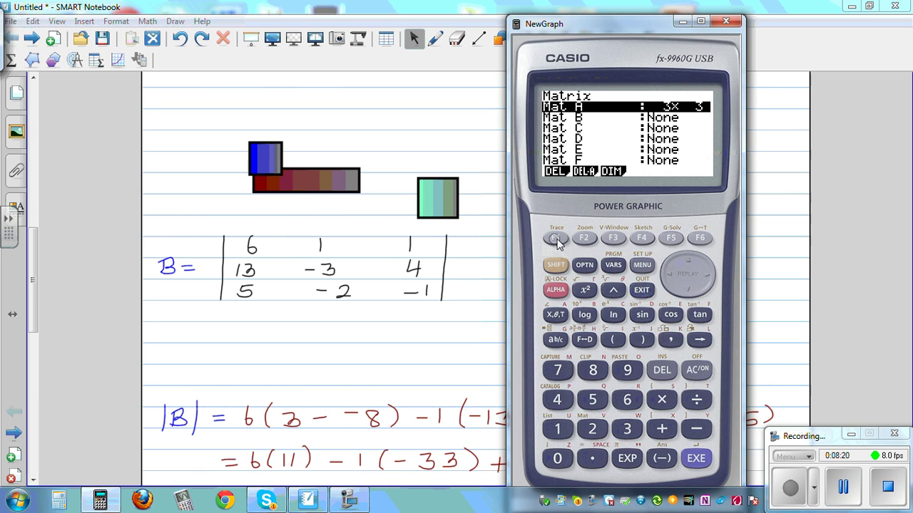
# Step: Select Mat B, set its dimensions to 3 rows by 3 columns, and open it
pyautogui.click(689, 288)
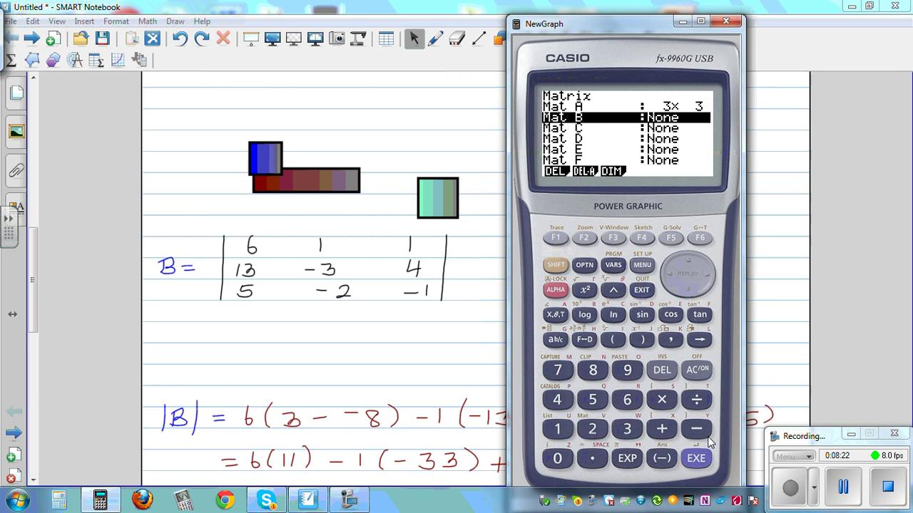
pyautogui.click(695, 460)
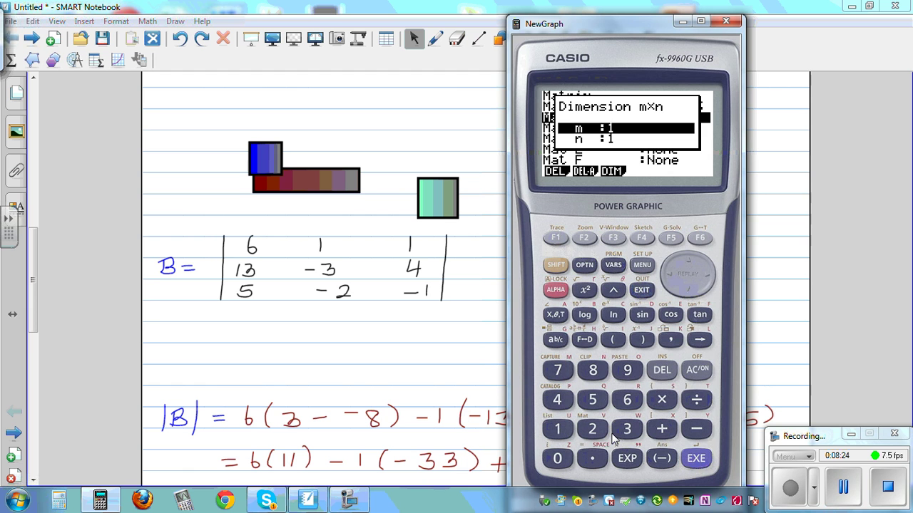
pyautogui.click(627, 429)
pyautogui.click(695, 460)
pyautogui.click(627, 429)
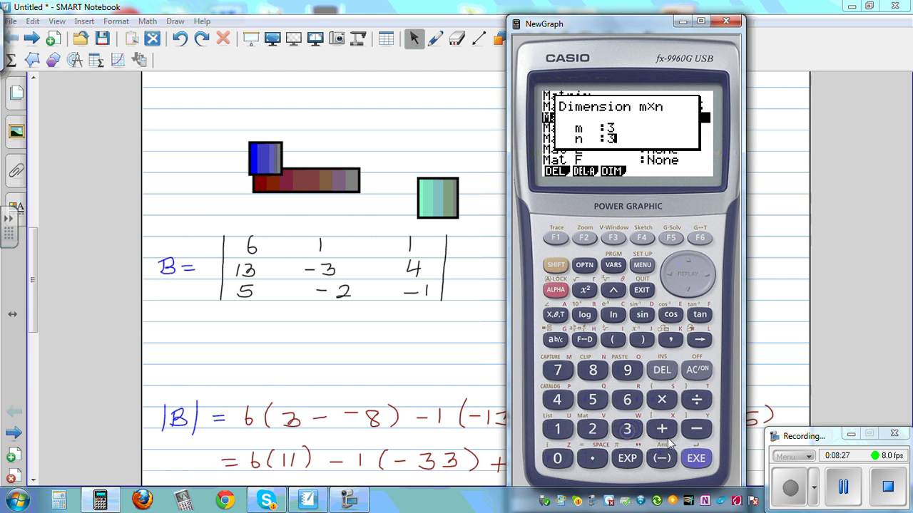
pyautogui.click(695, 459)
pyautogui.click(695, 459)
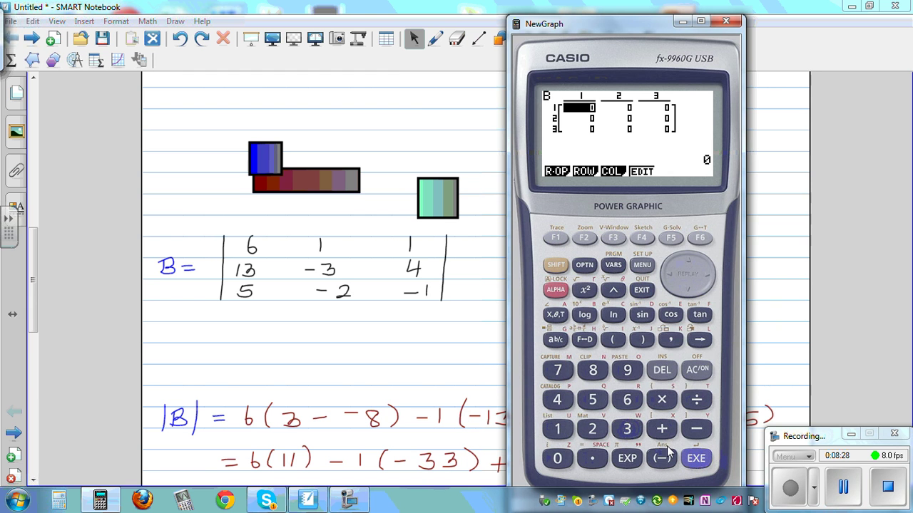
# Step: Enter Mat B's first row: 6, 1, 1
pyautogui.click(627, 401)
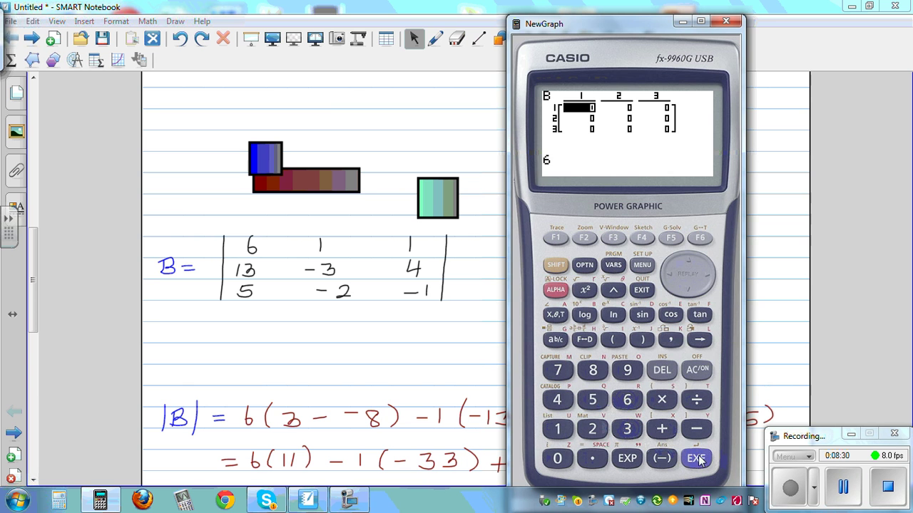
pyautogui.click(695, 459)
pyautogui.click(557, 429)
pyautogui.click(693, 459)
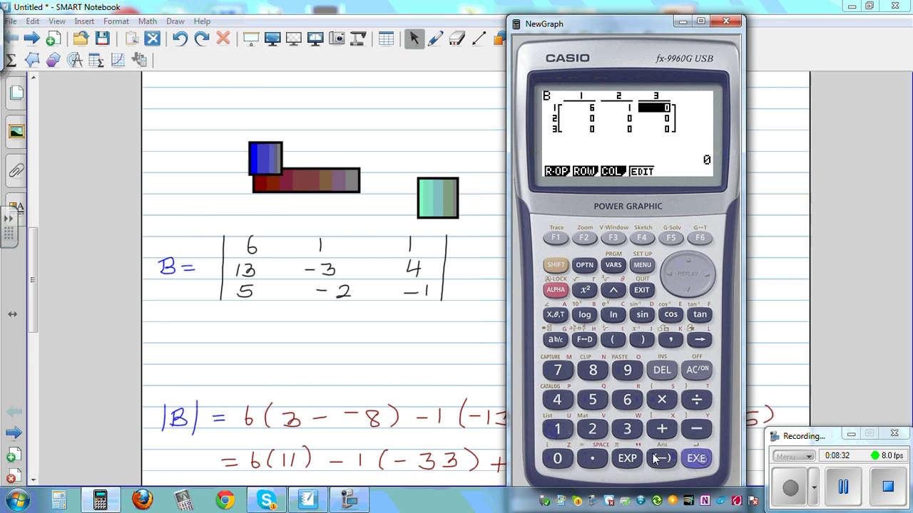
pyautogui.click(557, 429)
pyautogui.click(695, 459)
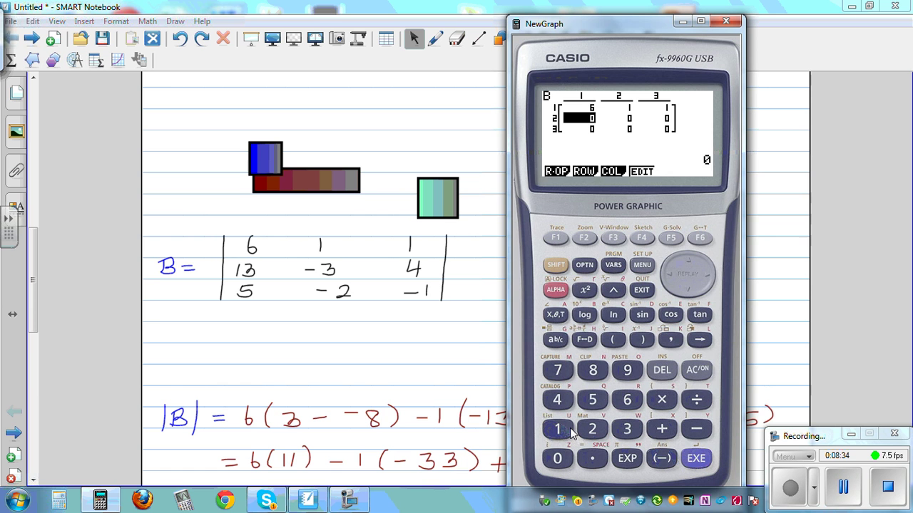
# Step: Enter Mat B's second row: 13, −3, 4
pyautogui.click(557, 429)
pyautogui.click(626, 429)
pyautogui.click(695, 459)
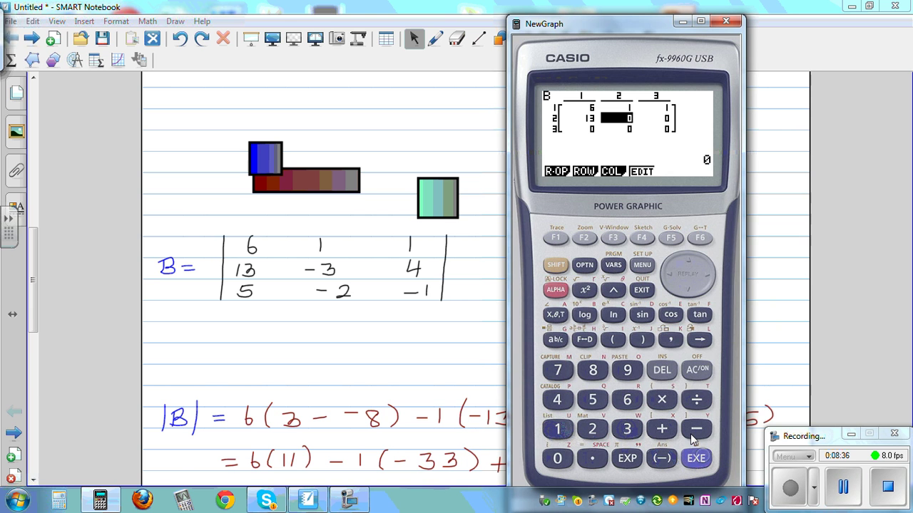
pyautogui.click(696, 431)
pyautogui.click(627, 429)
pyautogui.click(696, 459)
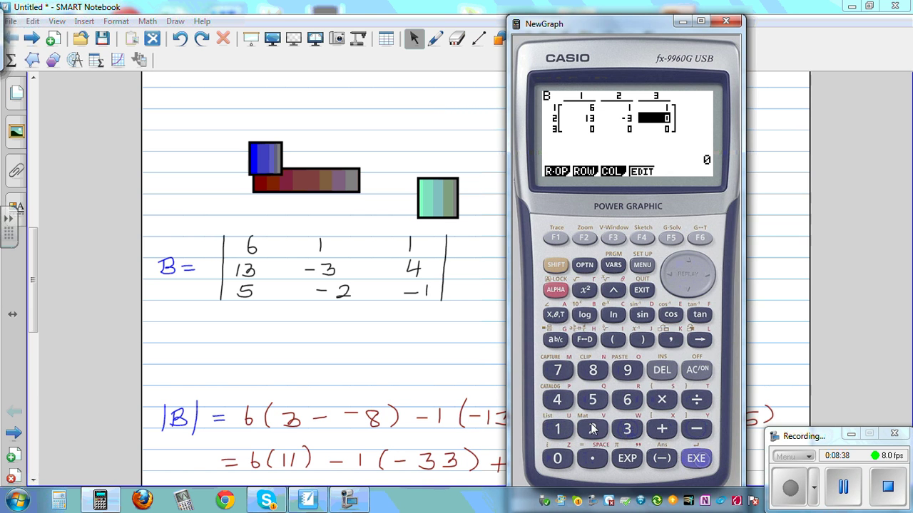
pyautogui.click(558, 401)
pyautogui.click(691, 459)
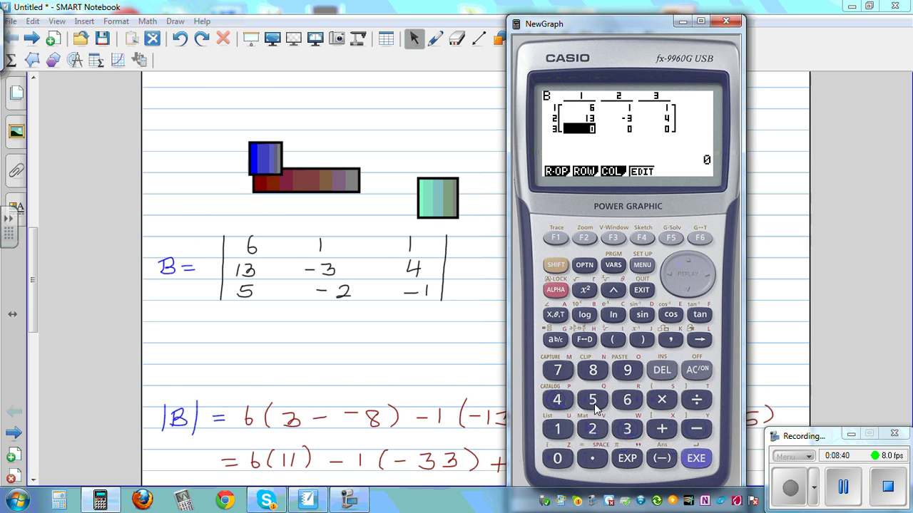
# Step: Enter Mat B's third row: 5, −2, −1
pyautogui.click(591, 404)
pyautogui.click(695, 459)
pyautogui.click(697, 431)
pyautogui.click(592, 429)
pyautogui.click(696, 459)
pyautogui.click(697, 431)
pyautogui.click(558, 429)
pyautogui.click(696, 459)
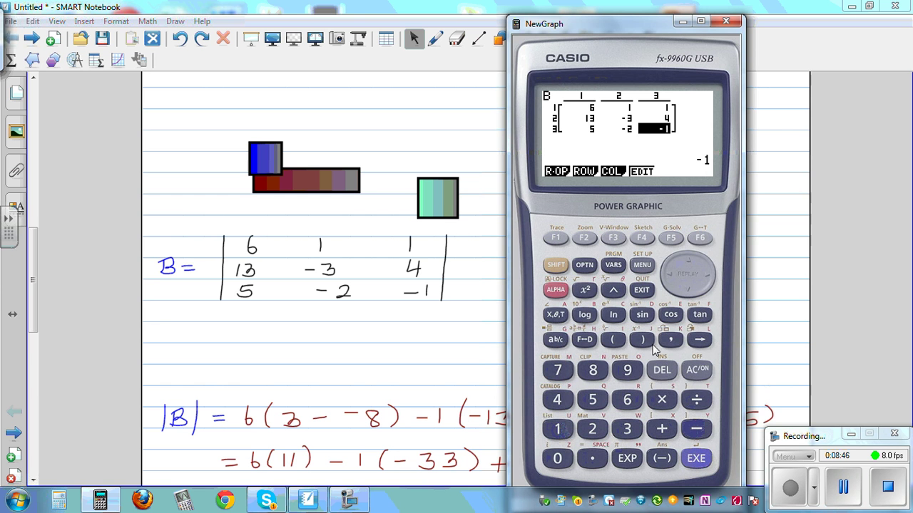
# Step: Evaluate Det Mat B on the calculation screen, getting 88
pyautogui.click(641, 293)
pyautogui.click(642, 291)
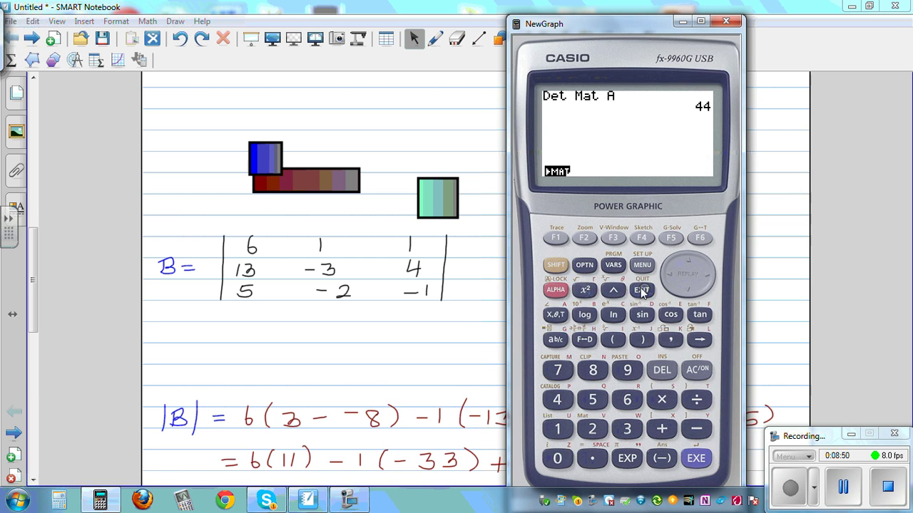
pyautogui.click(588, 265)
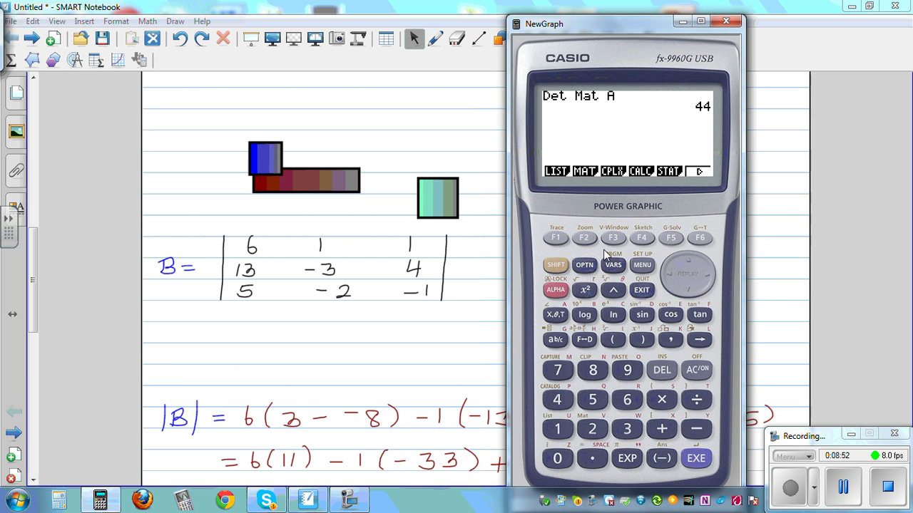
pyautogui.click(584, 238)
pyautogui.click(614, 240)
pyautogui.click(558, 240)
pyautogui.click(556, 292)
pyautogui.click(585, 315)
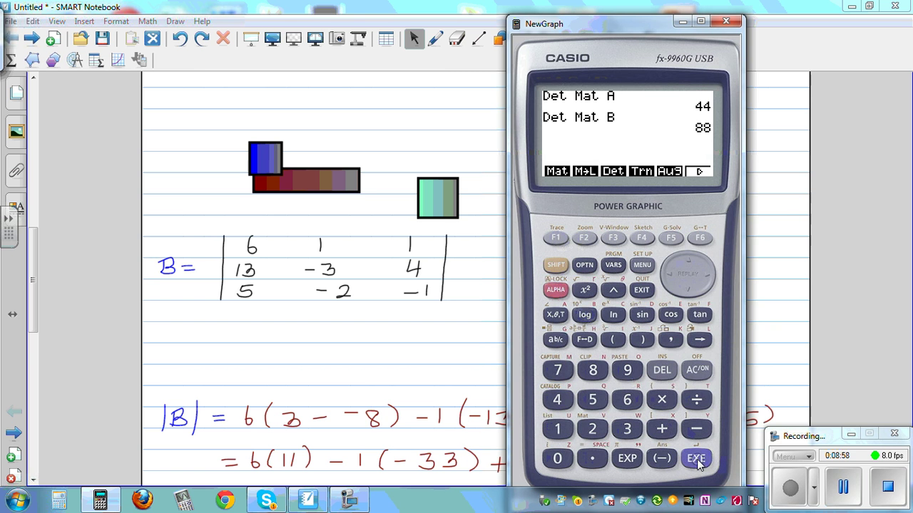